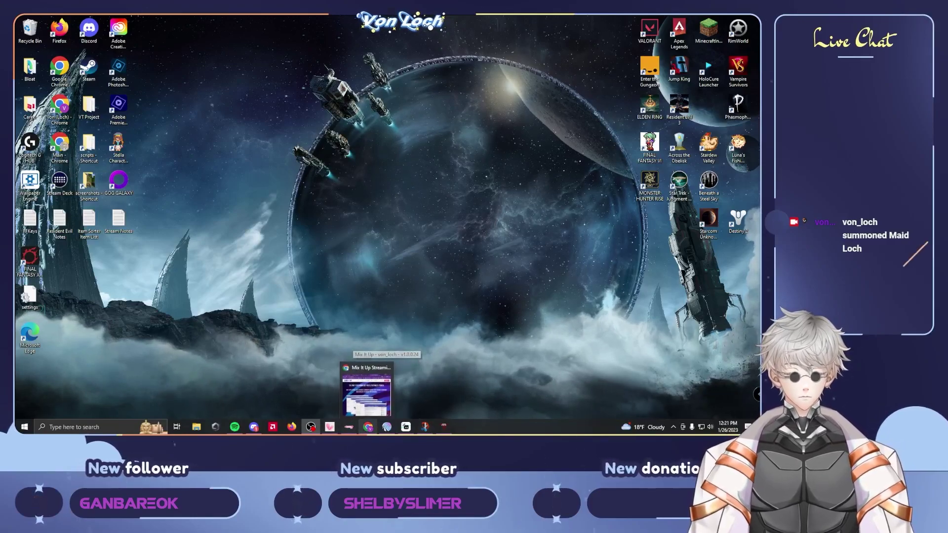
Step: Switch to the browser, look over the Mix It Up website's home page, and minimize the browser window
left_click(368, 427)
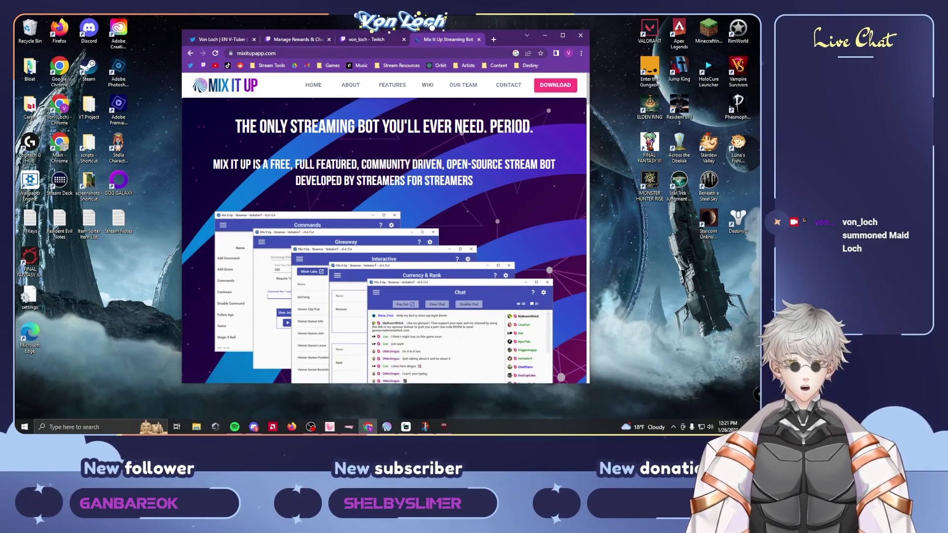
scroll(384, 240, "down", 3)
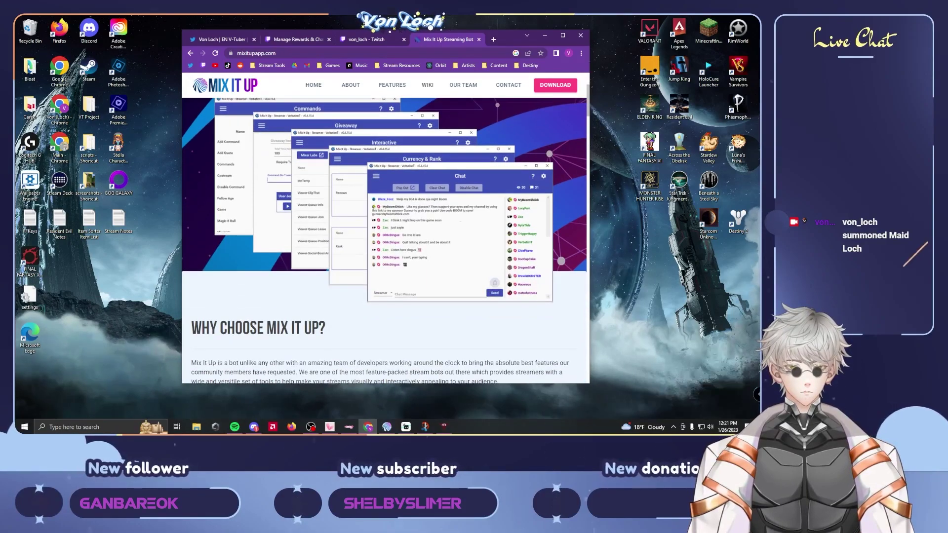
scroll(384, 241, "up", 1)
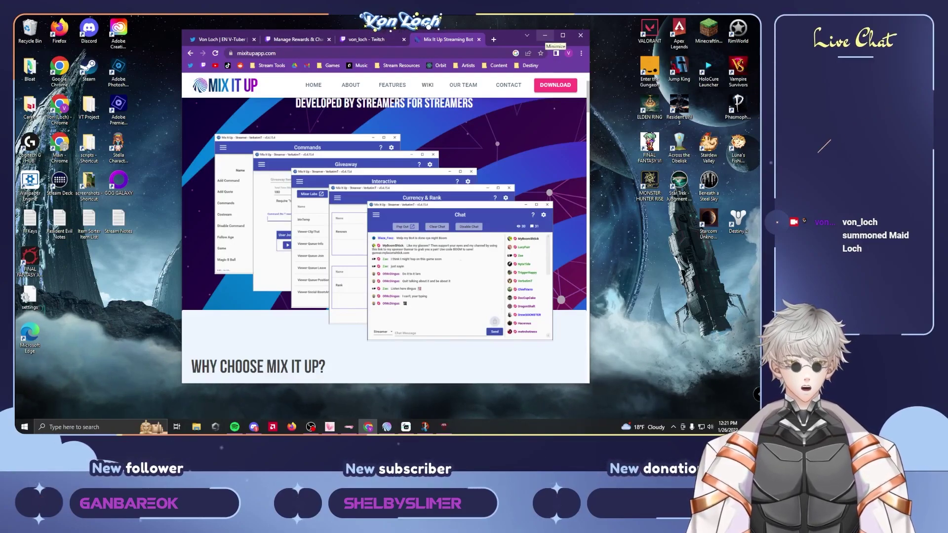
left_click(545, 35)
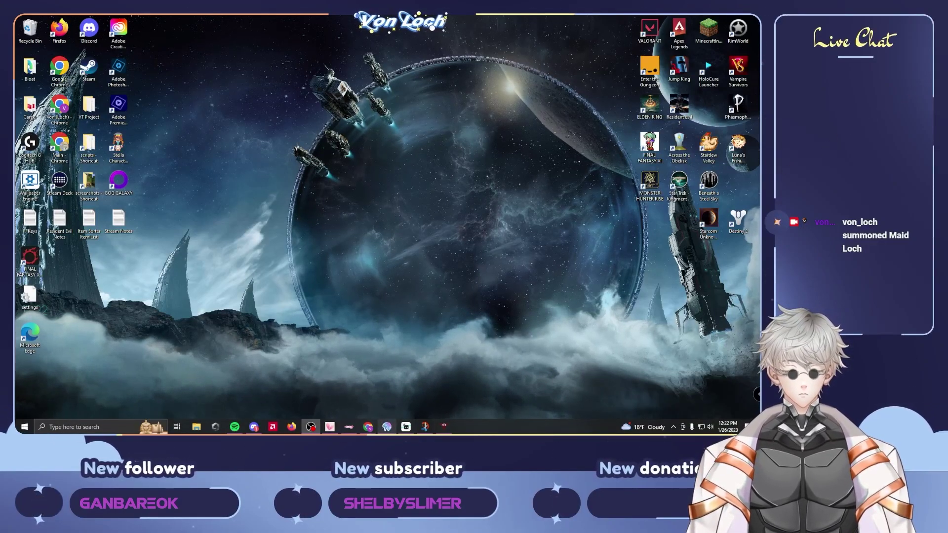
Step: Switch to Mix It Up, go to Twitch Channel Points, and open the Maid Loch reward's command for editing
left_click(386, 426)
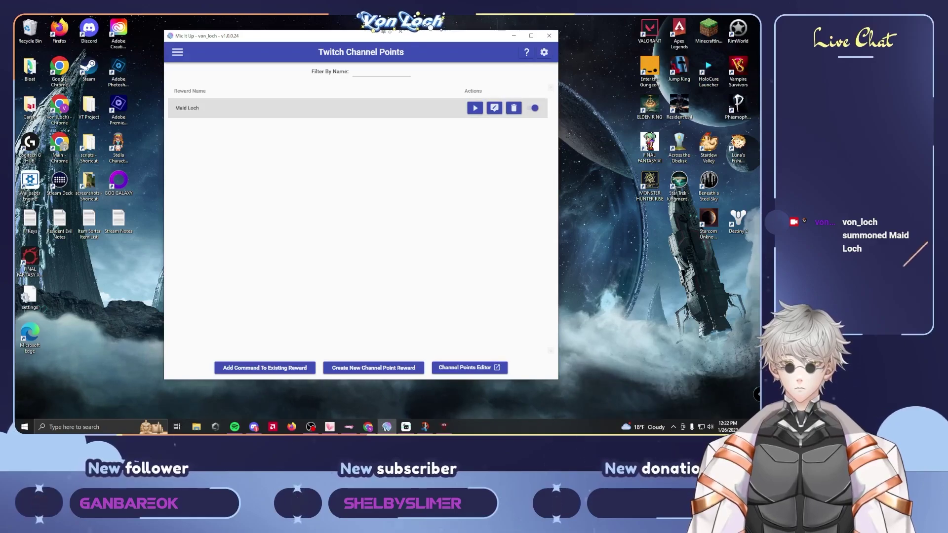
left_click(177, 51)
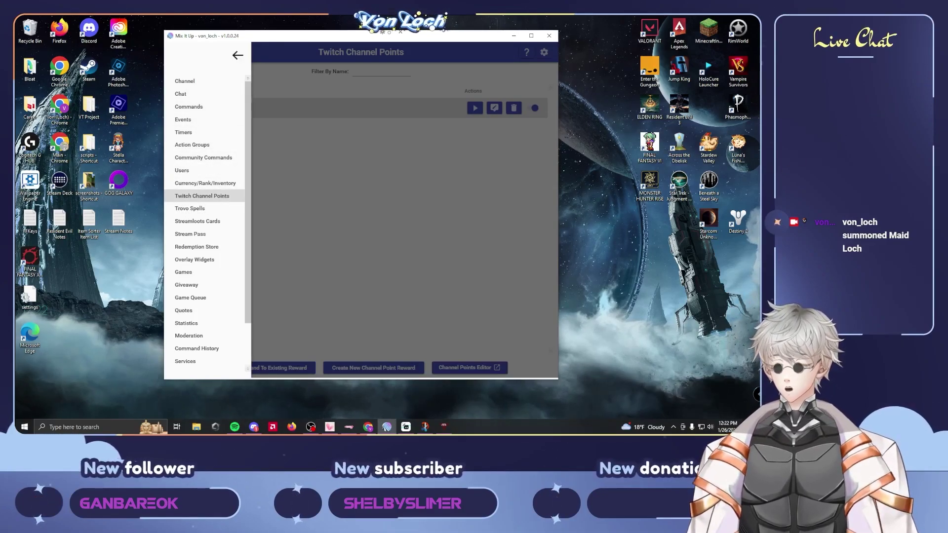
left_click(202, 196)
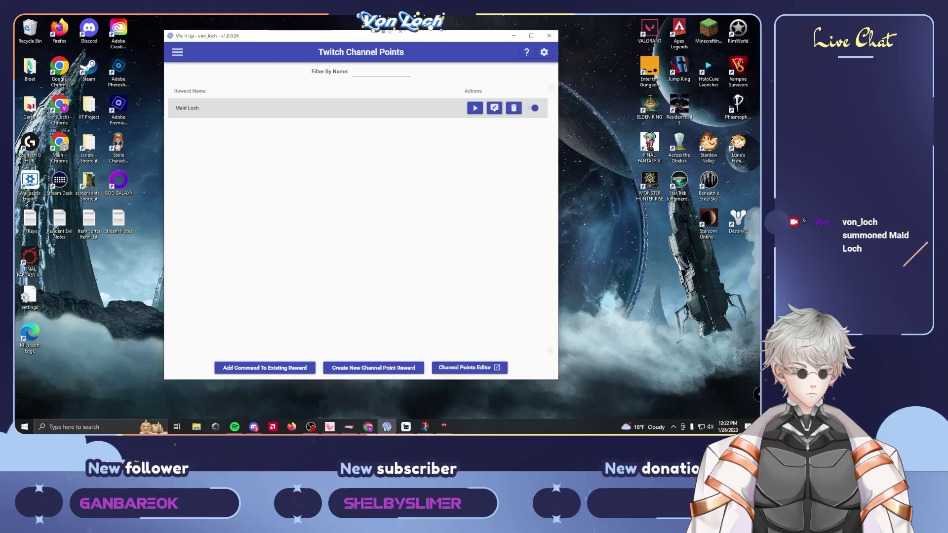
left_click(494, 108)
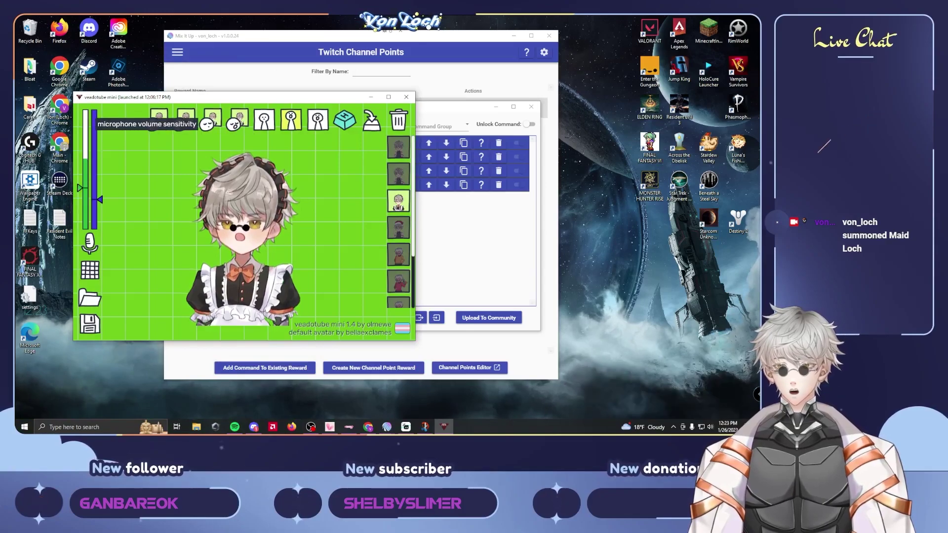
Step: In veadotube mini, check the avatar states' hotkeys and alternate between maid state #3 and default state #1, finishing on state #1
mouse_move(98, 200)
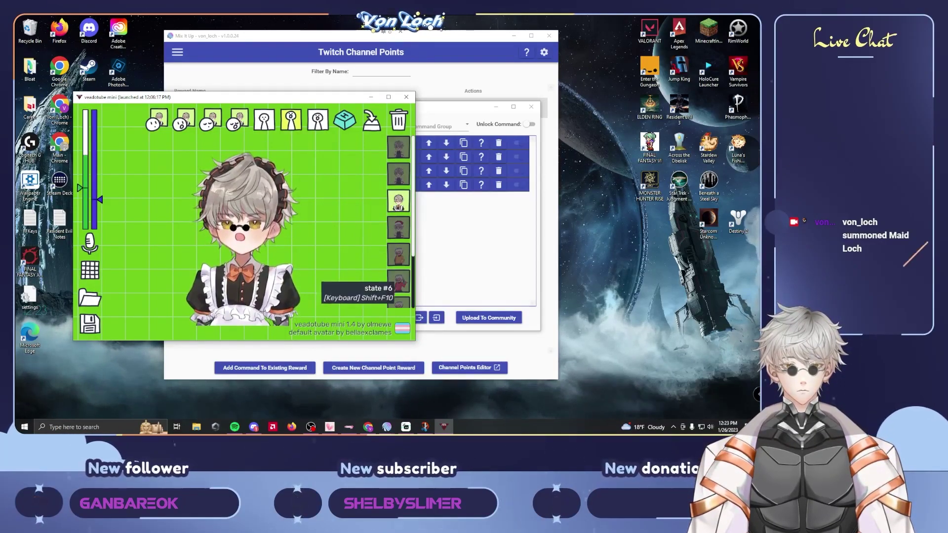
scroll(398, 218, "down", 2)
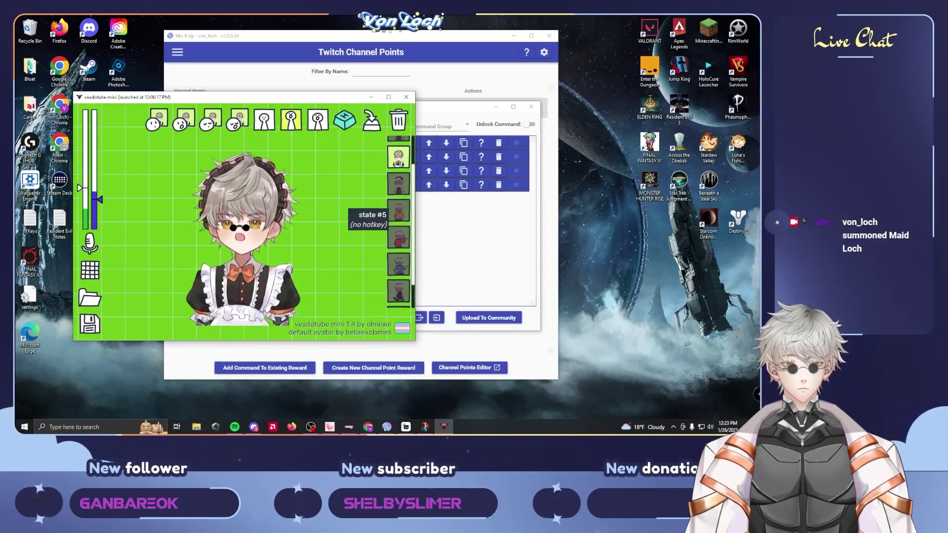
scroll(399, 222, "up", 2)
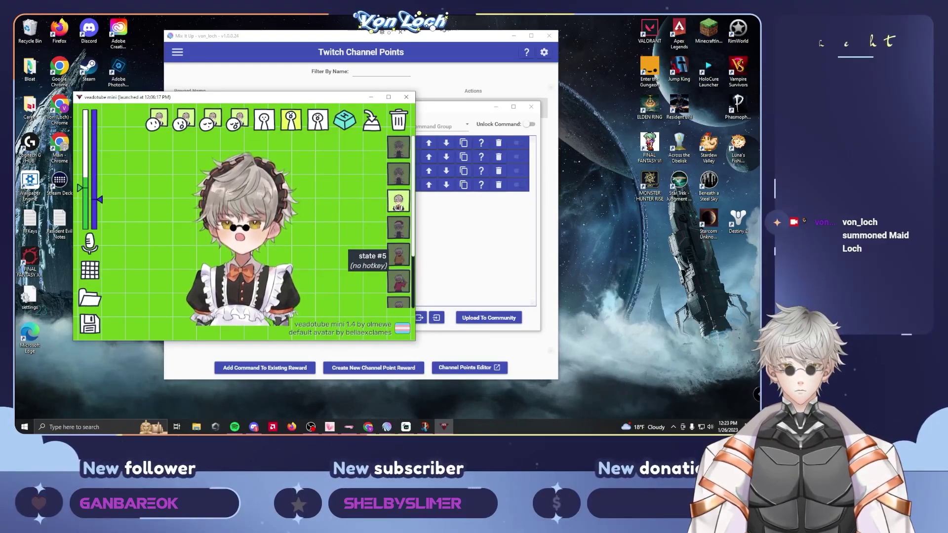
left_click(398, 147)
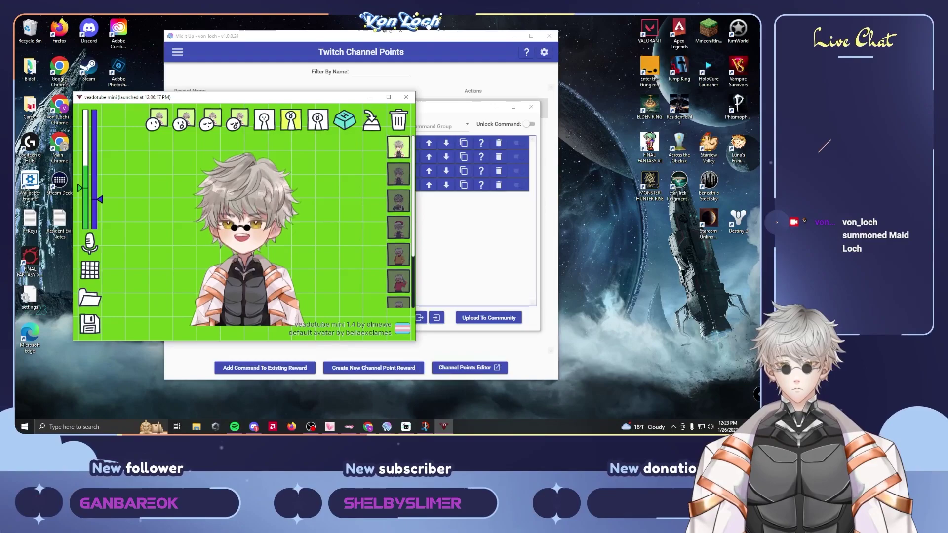
left_click(398, 201)
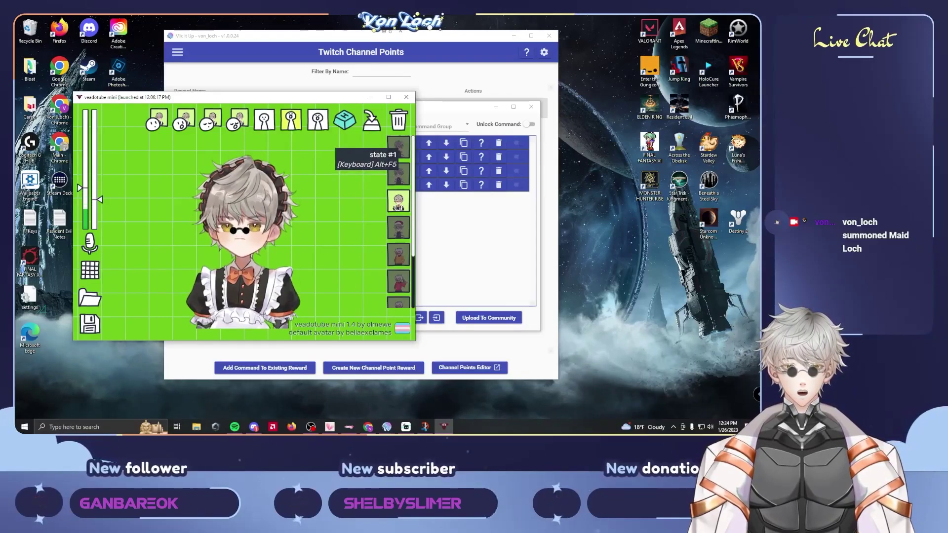
left_click(398, 147)
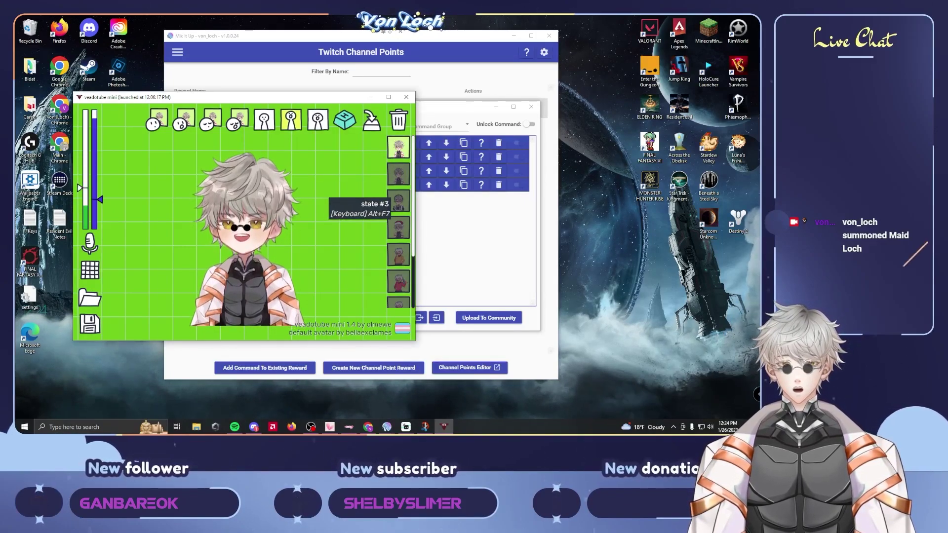
left_click(398, 201)
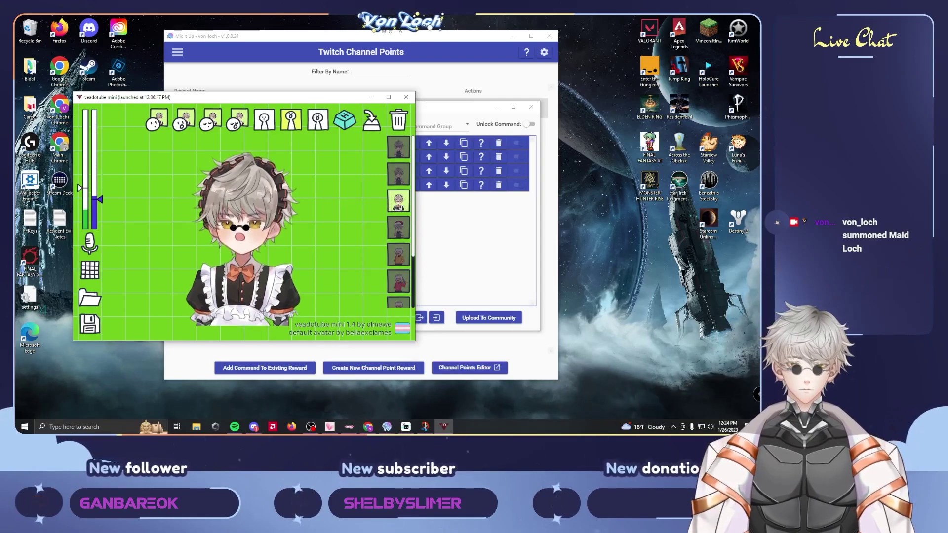
left_click(398, 147)
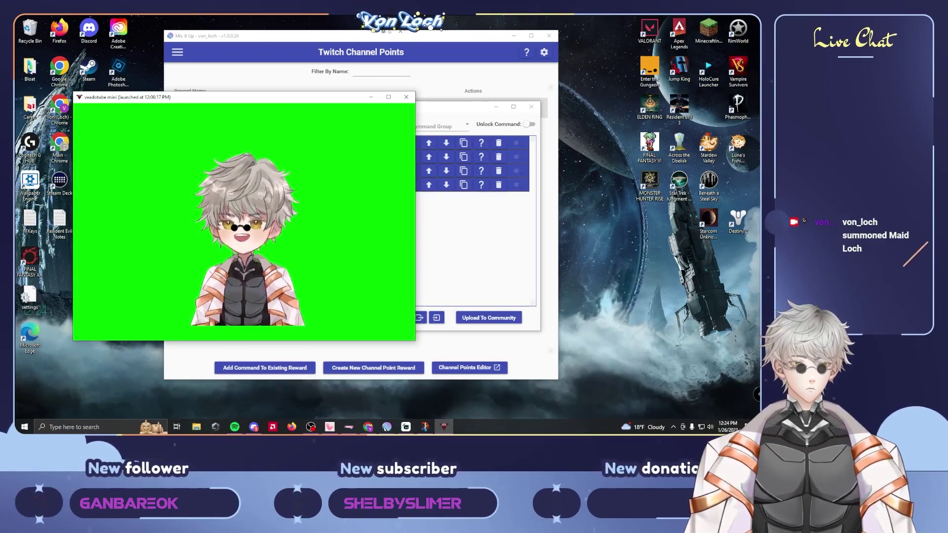
Step: Return to the Maid Loch command editor, expand each action to review its settings, and close the editor
key("alt+Tab")
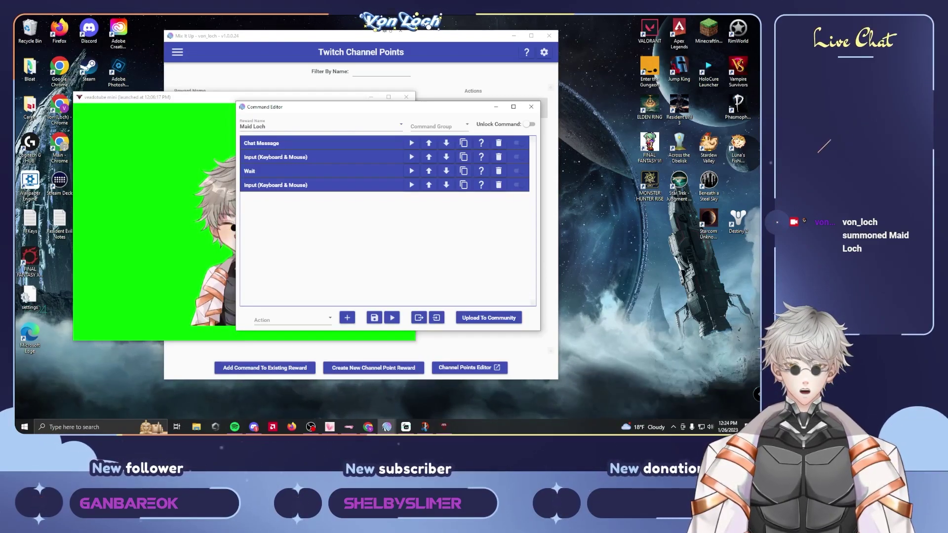
key("alt+Tab")
key("super+Down")
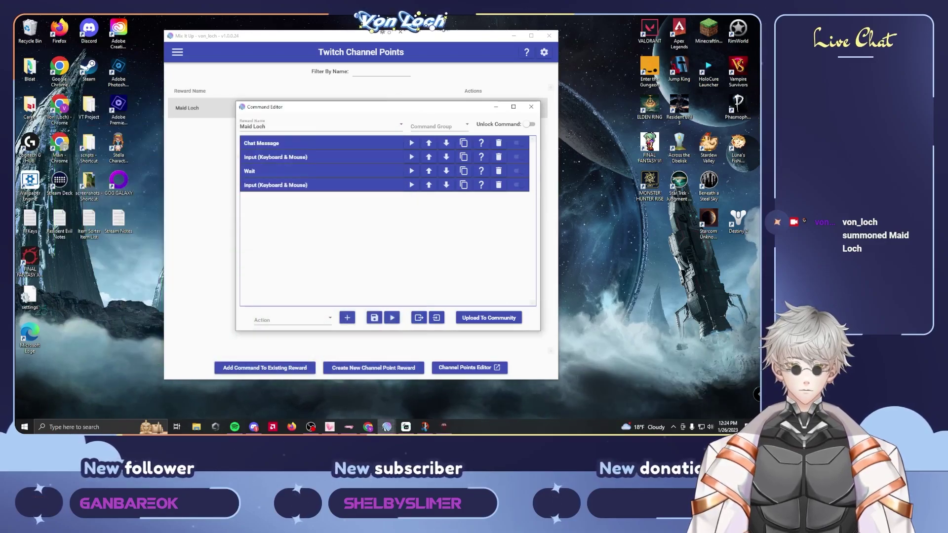
left_click(291, 143)
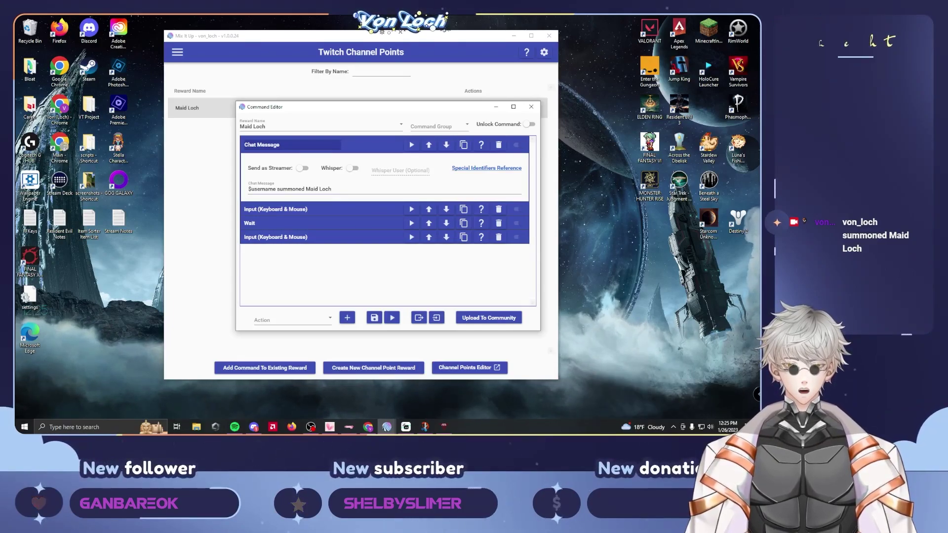
left_click(276, 209)
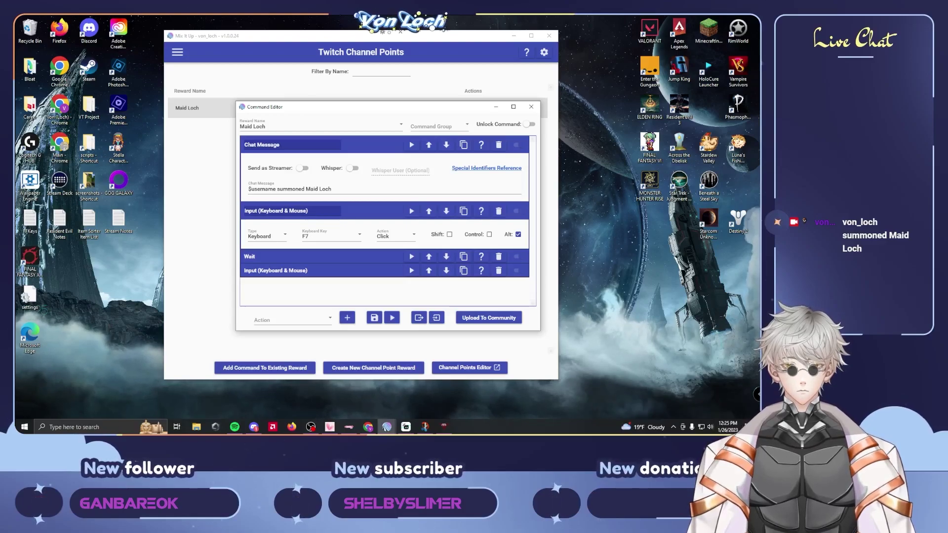
left_click(291, 256)
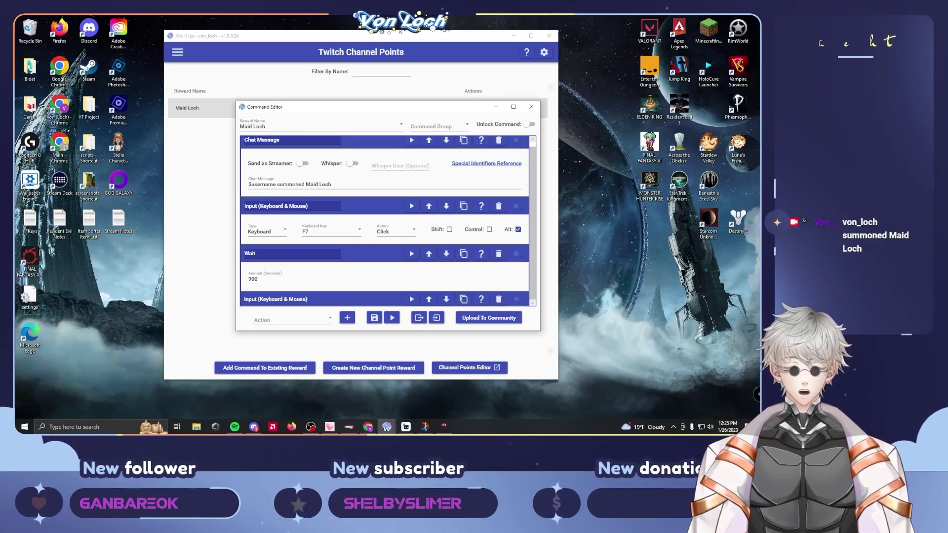
scroll(384, 222, "down", 2)
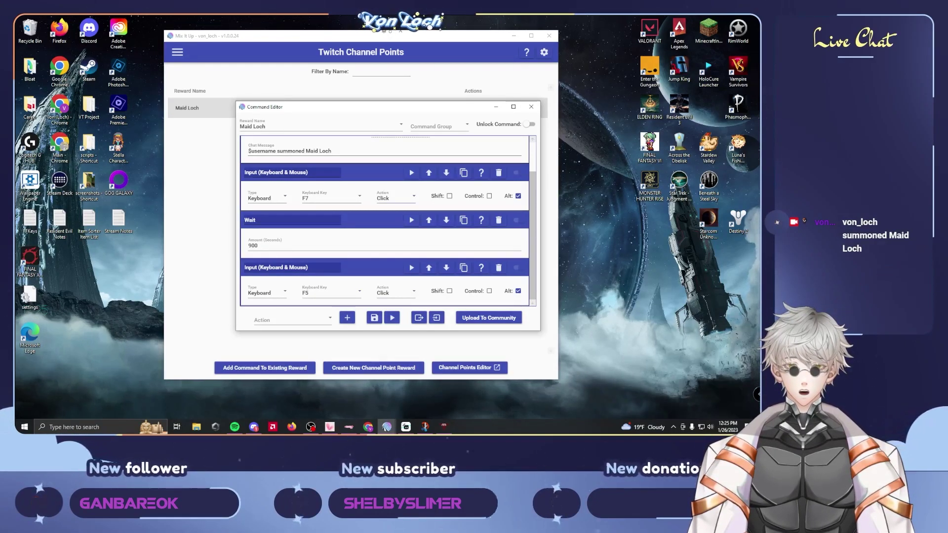
scroll(384, 222, "up", 2)
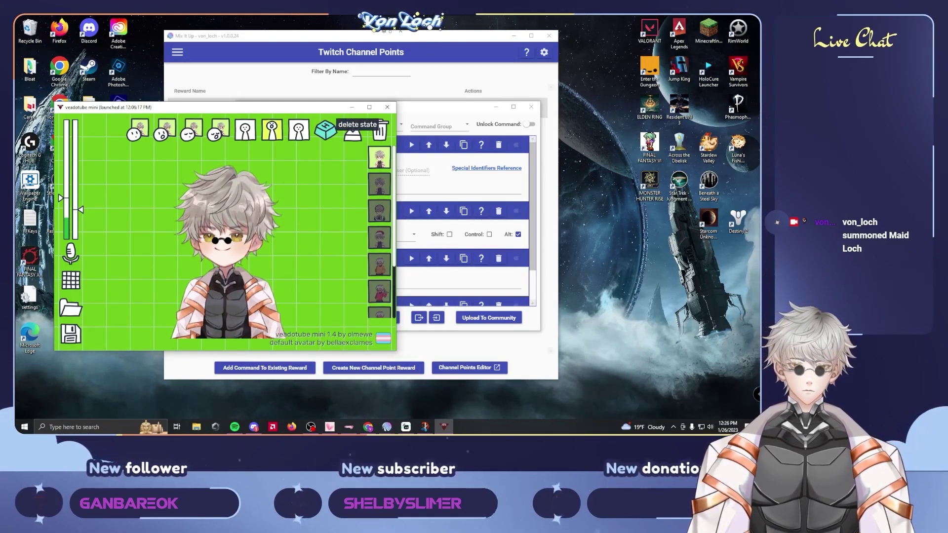
left_click(351, 107)
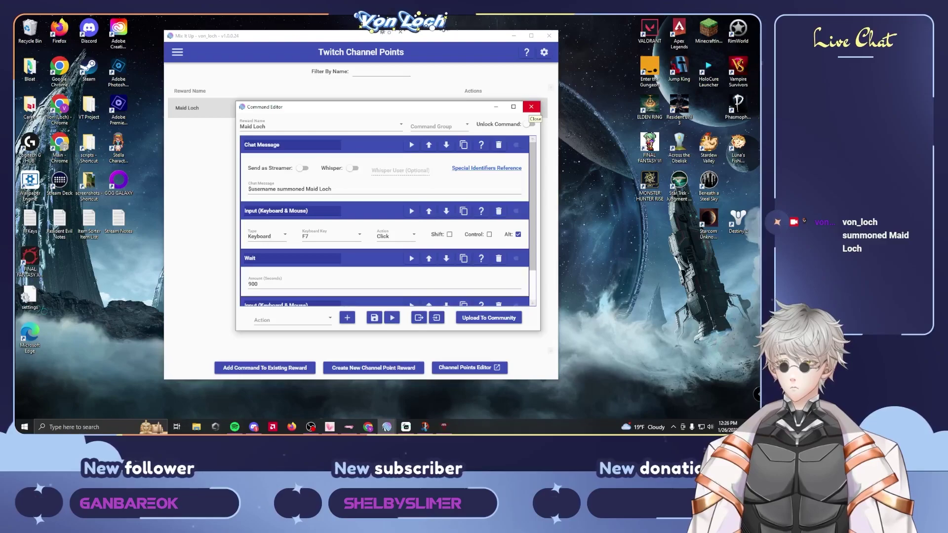
left_click(531, 107)
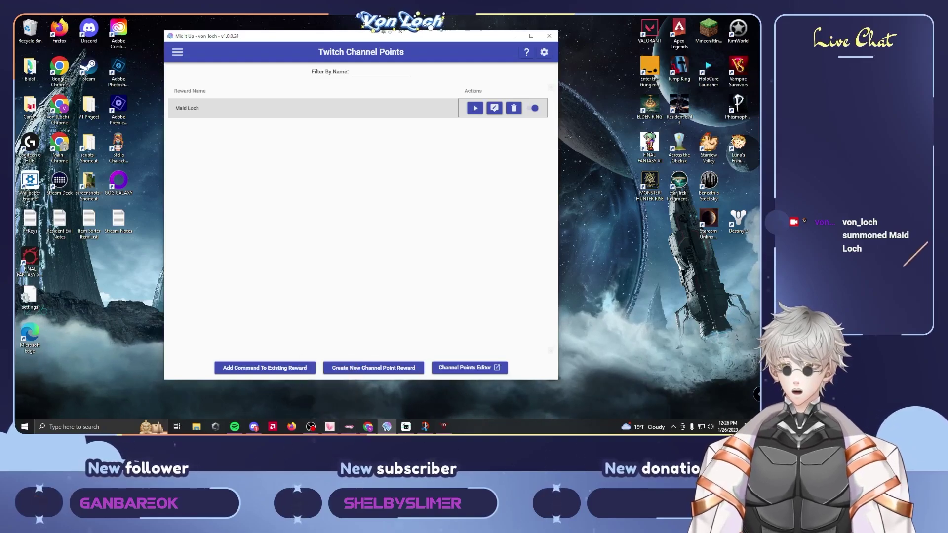
Step: Switch to VTube Studio and open the model's hotkey settings to look through the list of emote hotkeys
key("alt+Tab")
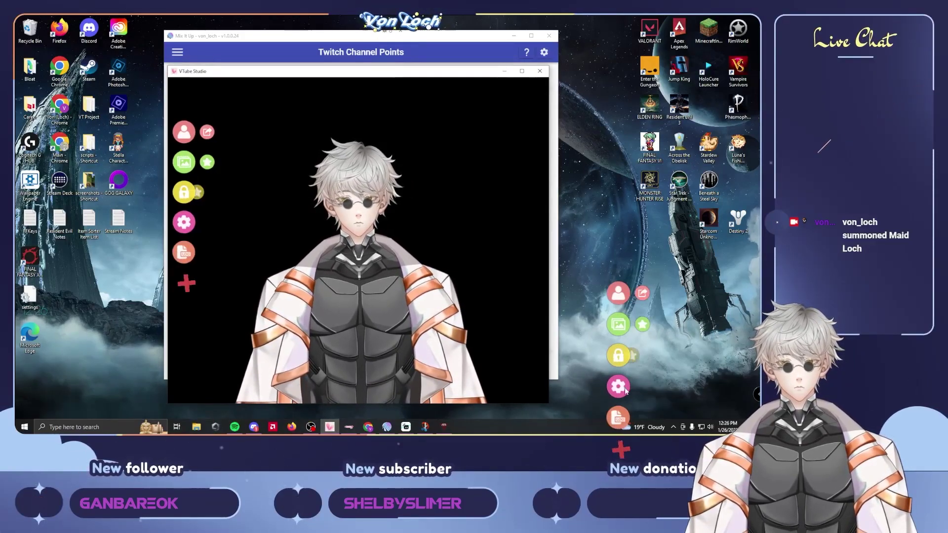
left_click(619, 388)
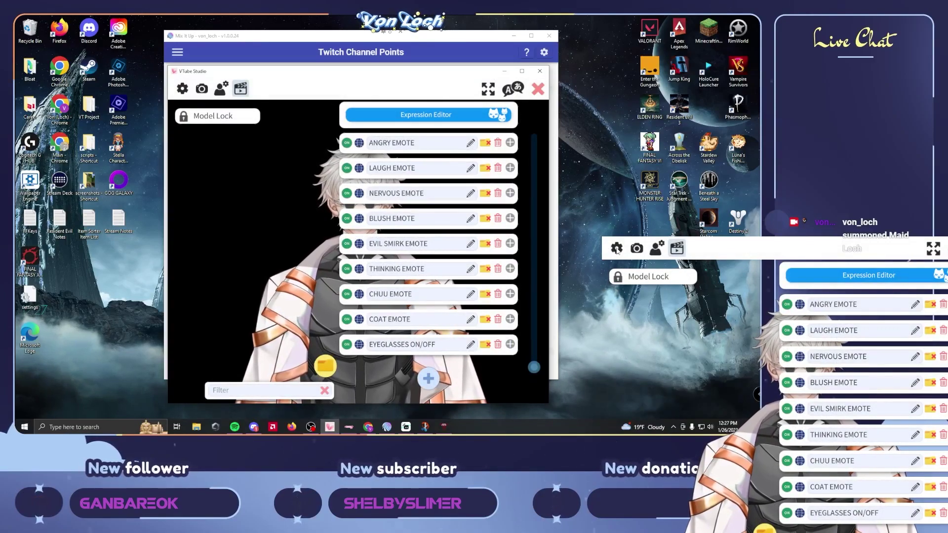
left_click(677, 249)
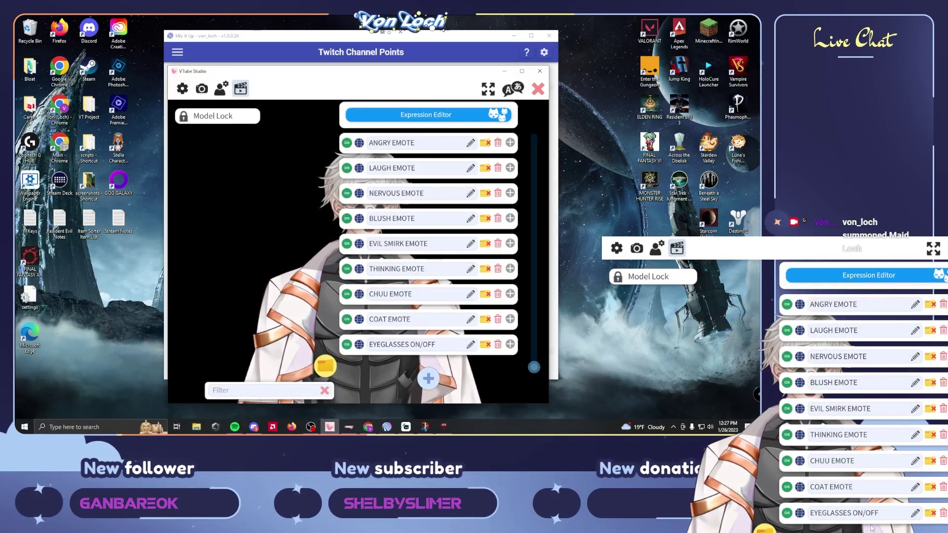
scroll(909, 352, "up", 5)
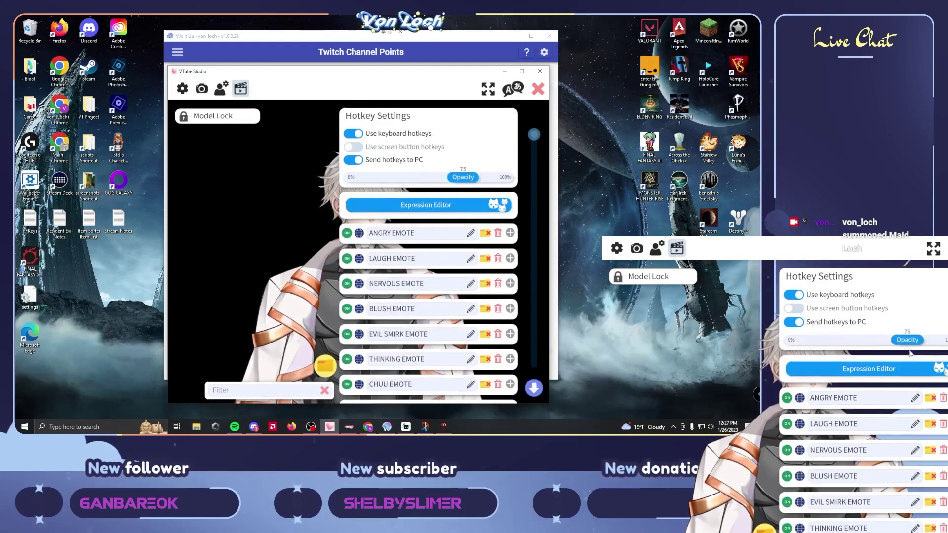
scroll(909, 353, "down", 5)
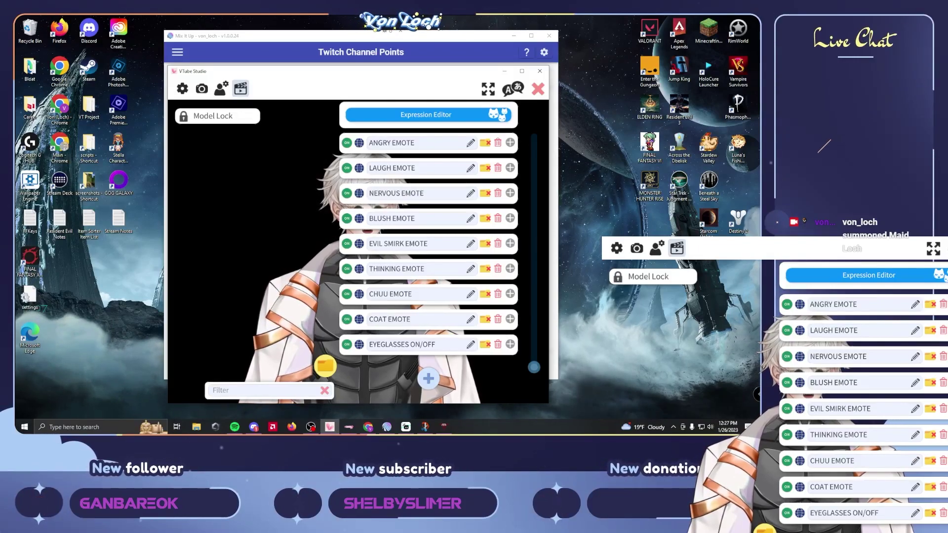
Step: Expand the EYEGLASSES ON/OFF hotkey, examine its action and key combination, and minimize VTube Studio
left_click(510, 344)
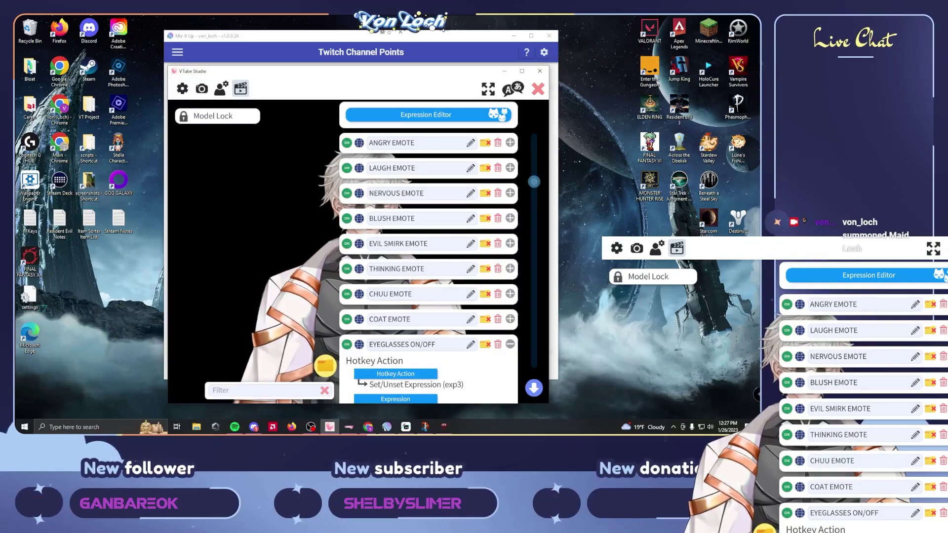
scroll(428, 247, "down", 5)
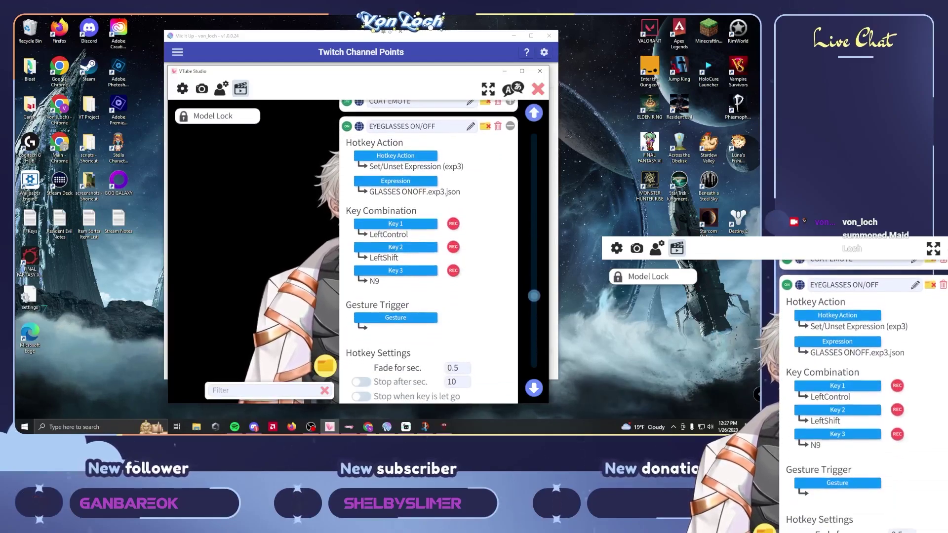
scroll(428, 246, "down", 1)
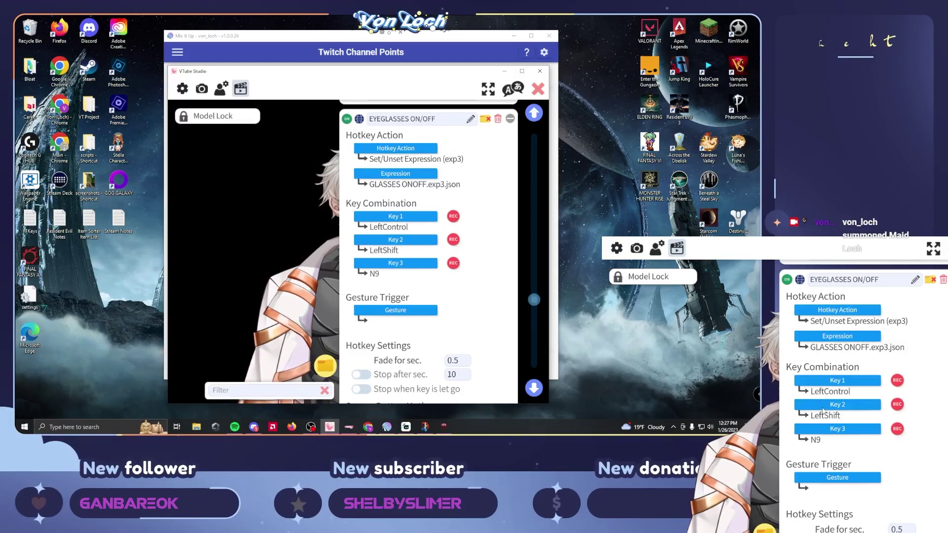
scroll(845, 417, "down", 2)
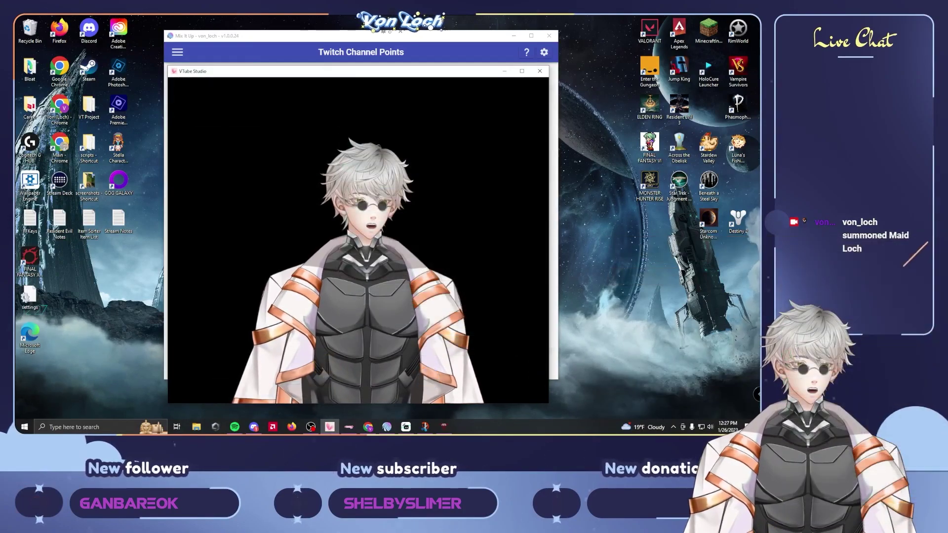
key("super+Down")
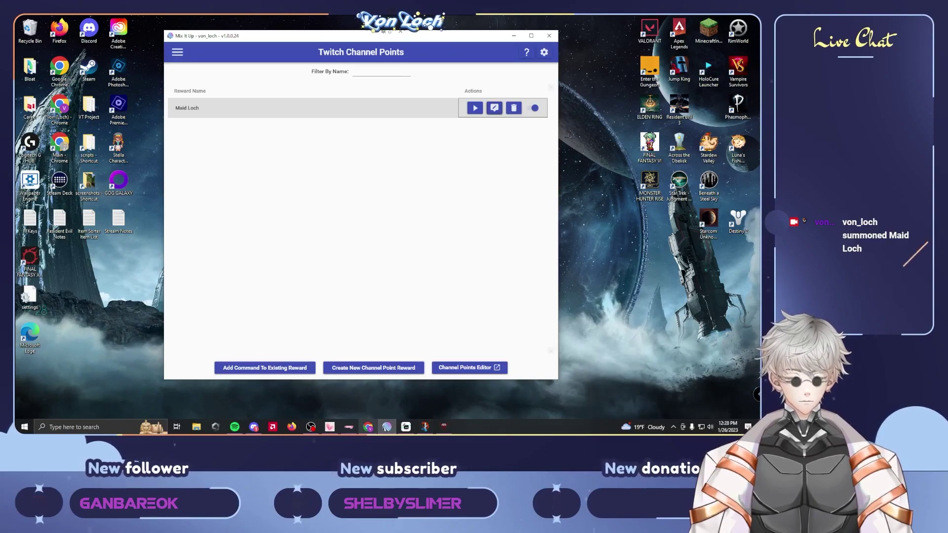
Step: Bring up the Twitch Channel Points rewards page and arrange it beside the Mix It Up window so both are visible
key("ctrl+2")
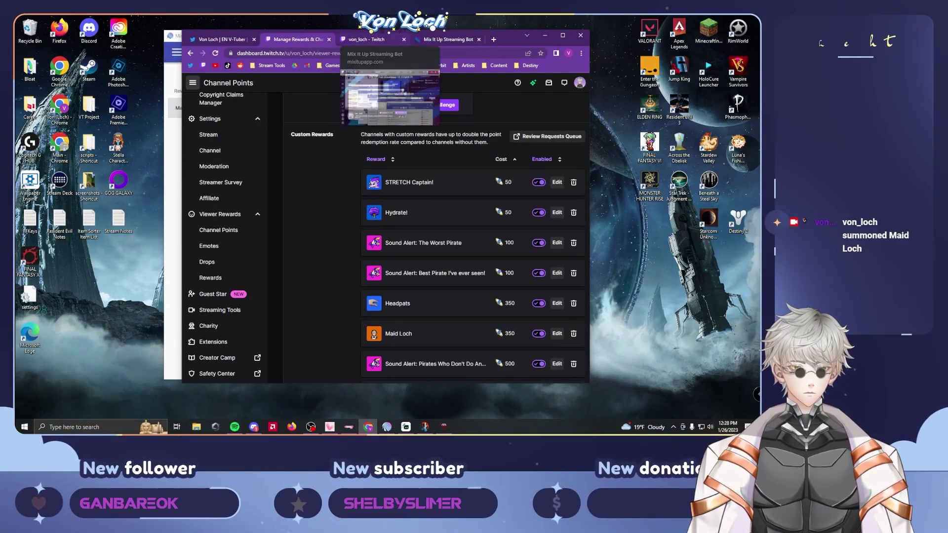
left_click_drag(500, 37, 660, 31)
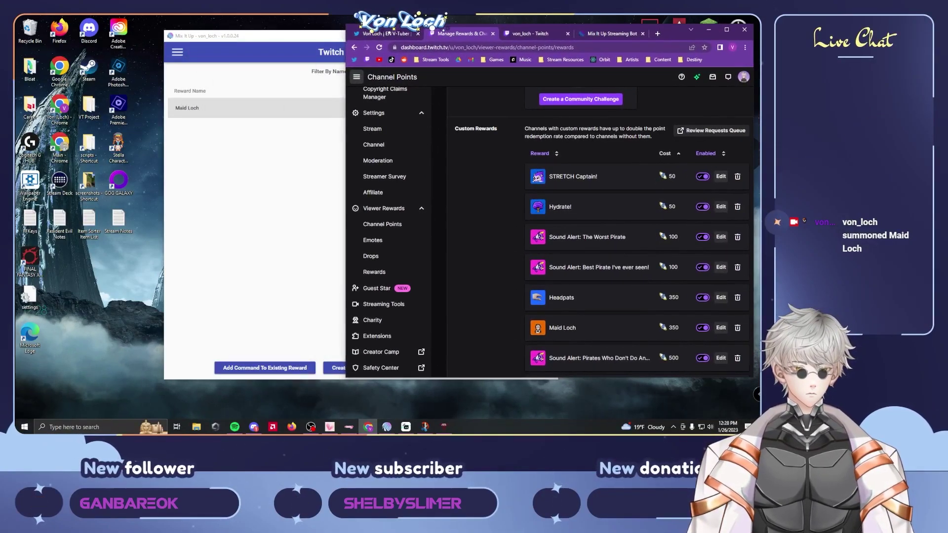
left_click_drag(338, 39, 299, 44)
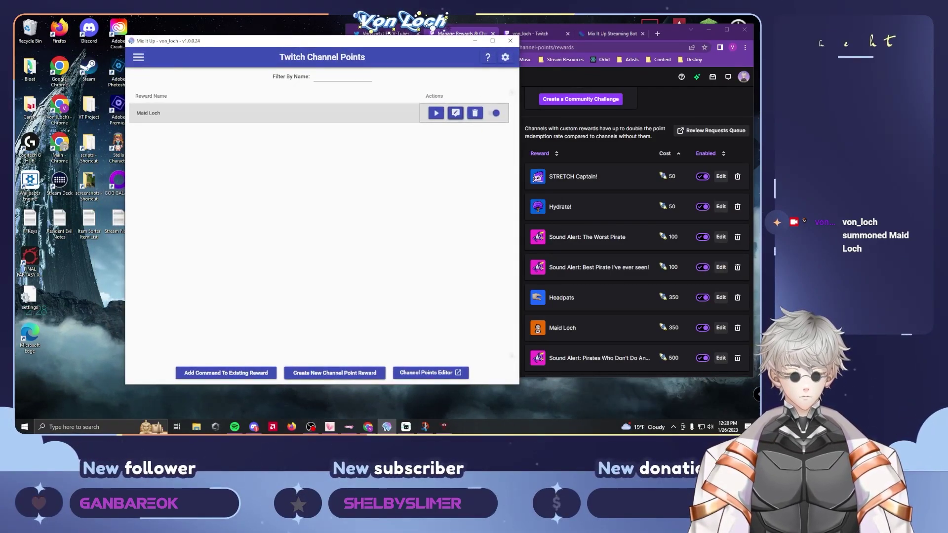
Step: Create a new channel point reward named Glasses in Mix It Up and dismiss the creation notice
left_click(334, 373)
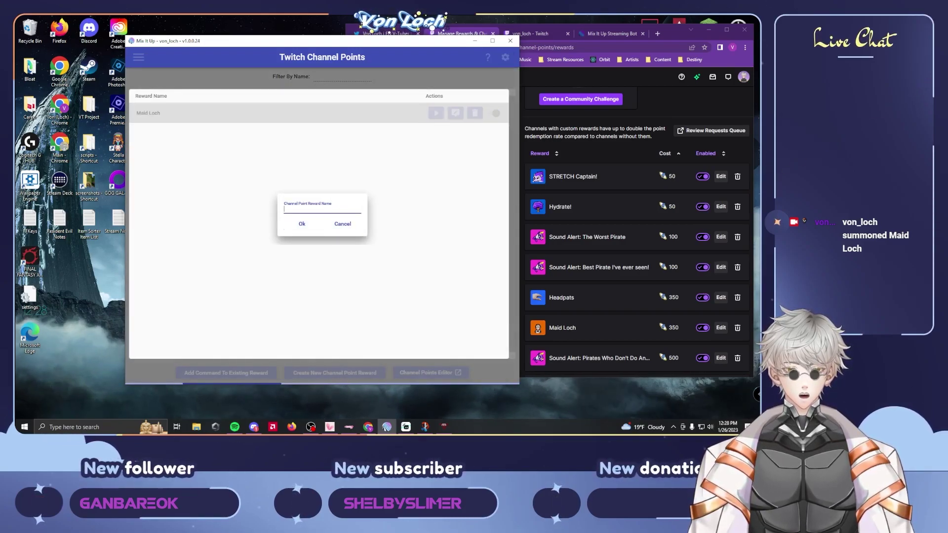
type("Glass")
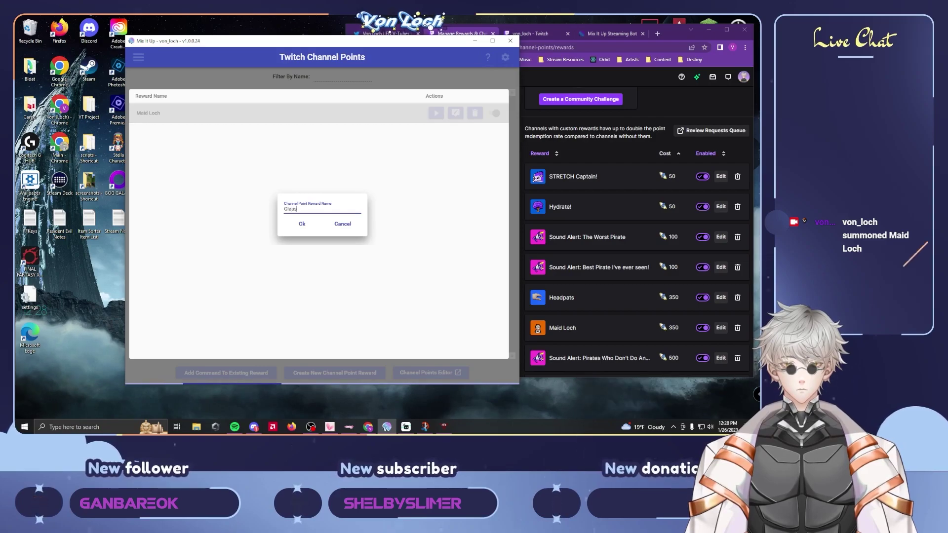
type("es")
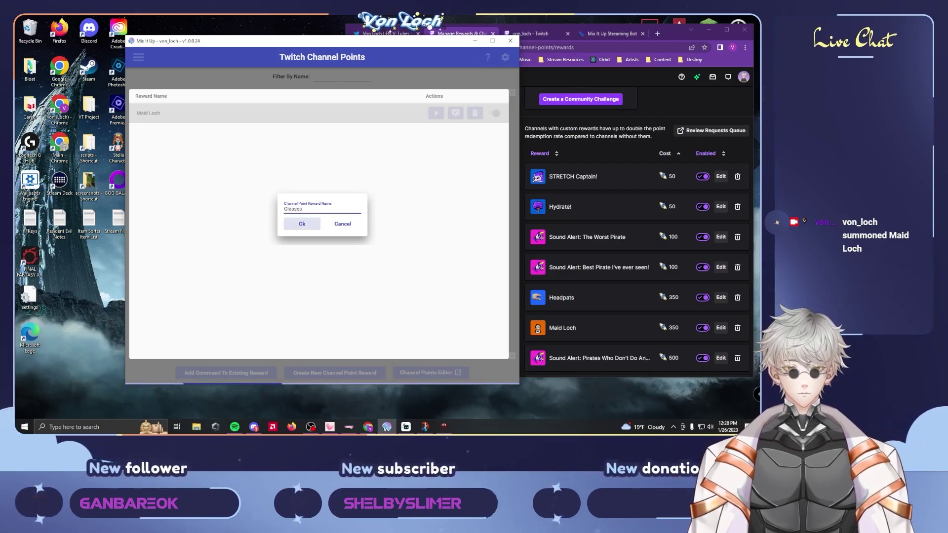
key("Return")
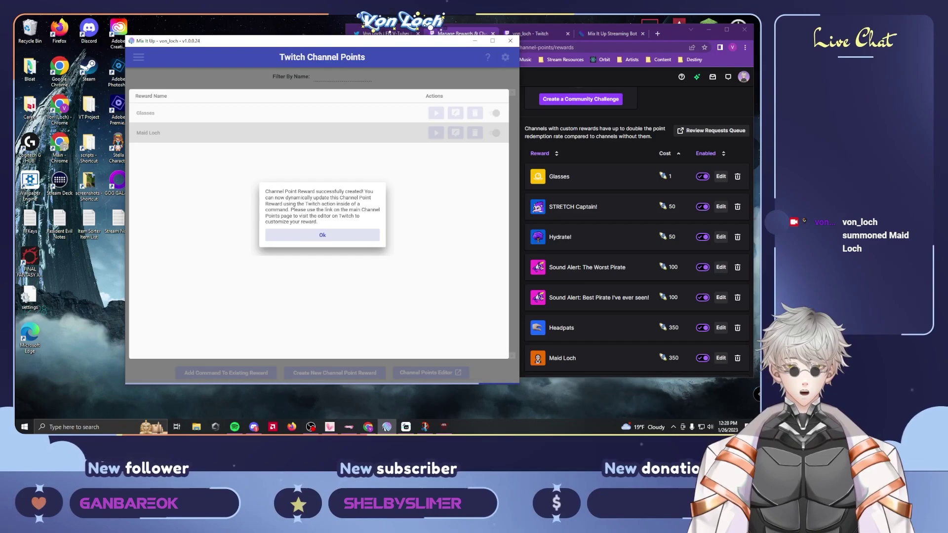
key("Return")
Step: Open the Glasses reward's command for editing and look through the available action types
left_click(274, 113)
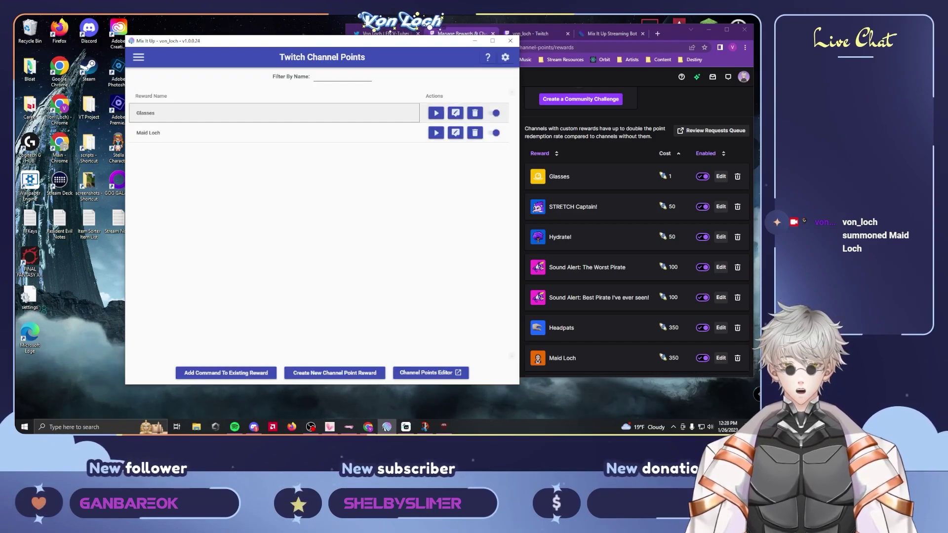
left_click(455, 112)
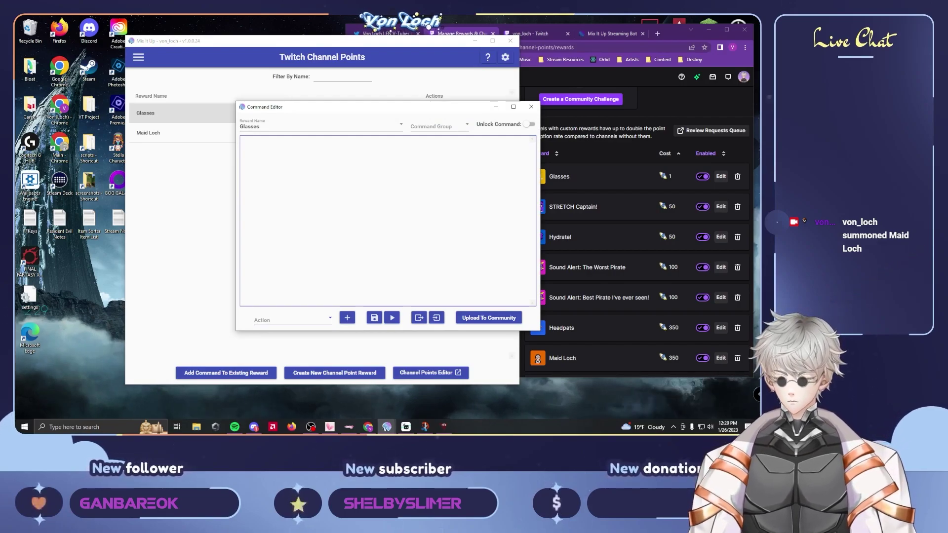
left_click(291, 320)
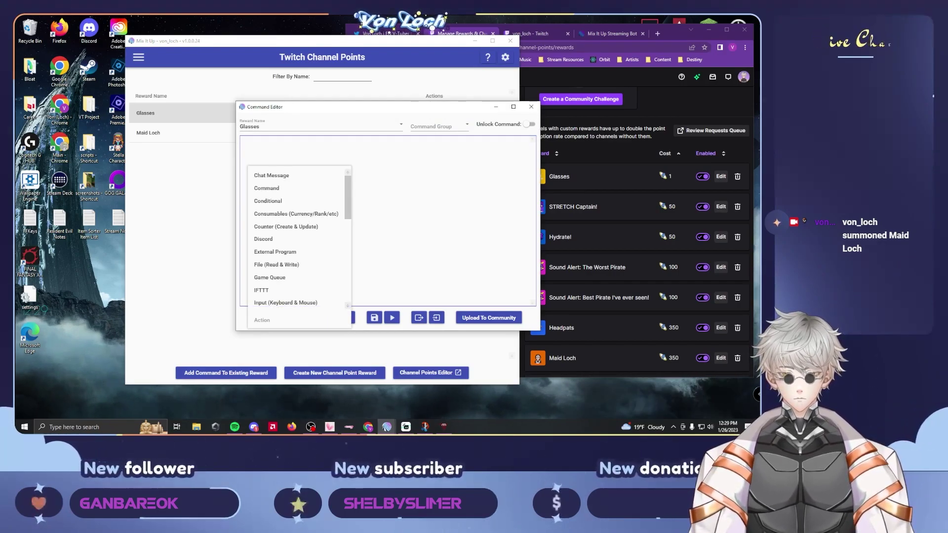
scroll(296, 237, "down", 5)
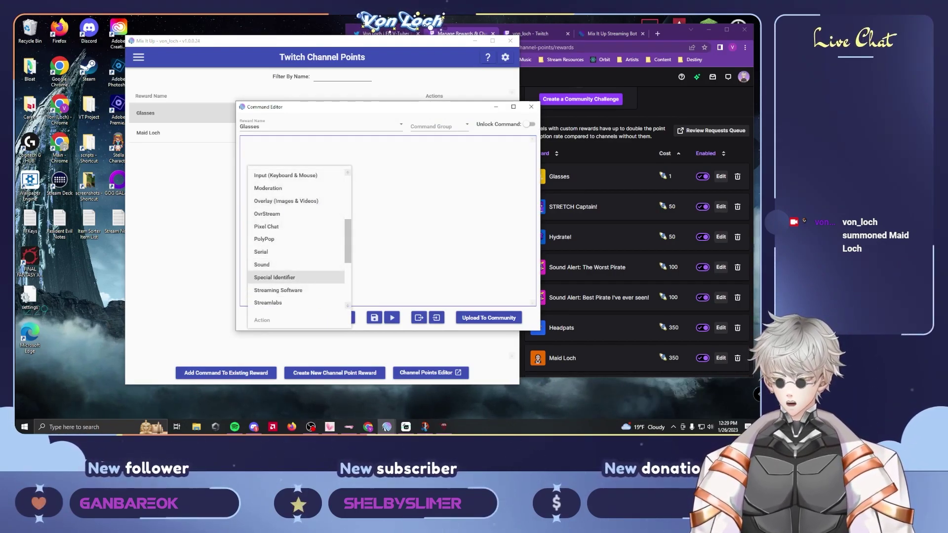
scroll(296, 236, "up", 5)
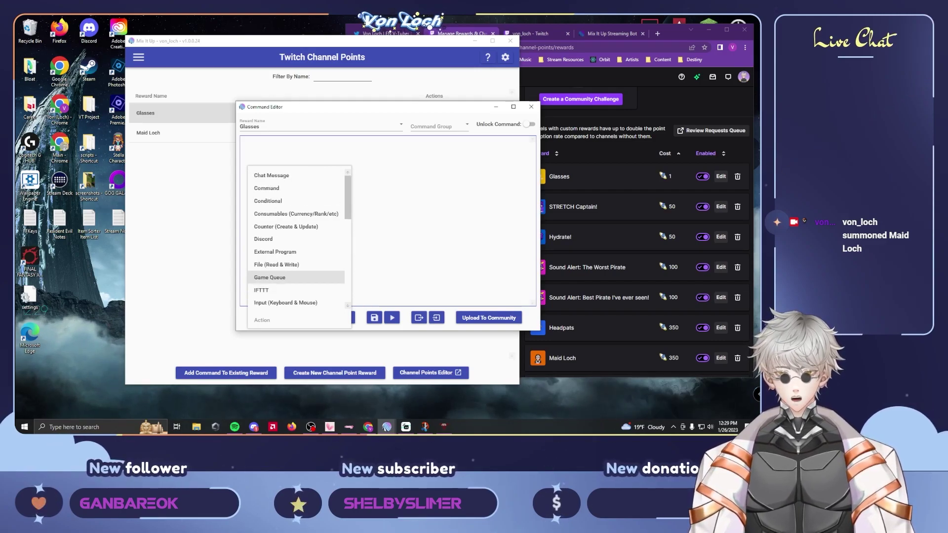
scroll(296, 237, "down", 3)
key("Escape")
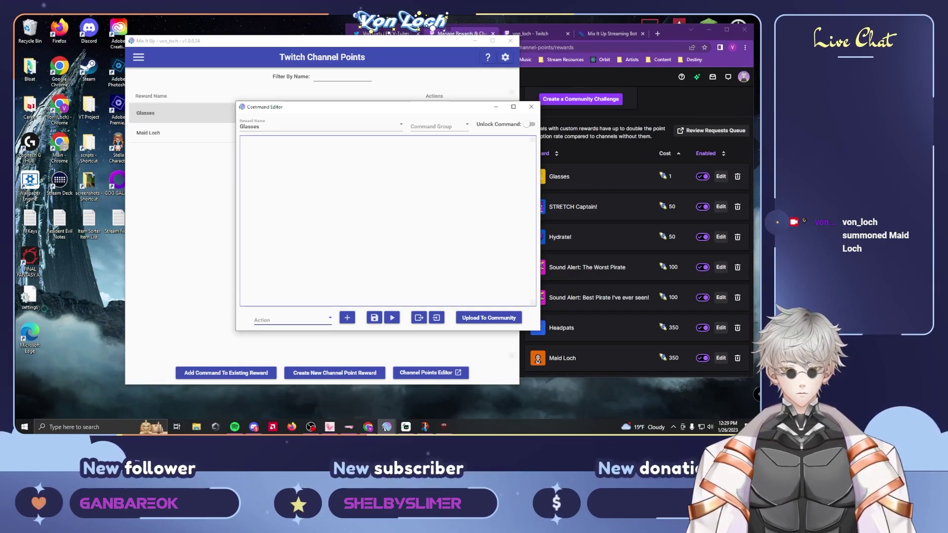
Step: Add a Chat Message action to the Glasses command
left_click(291, 320)
scroll(296, 239, "up", 10)
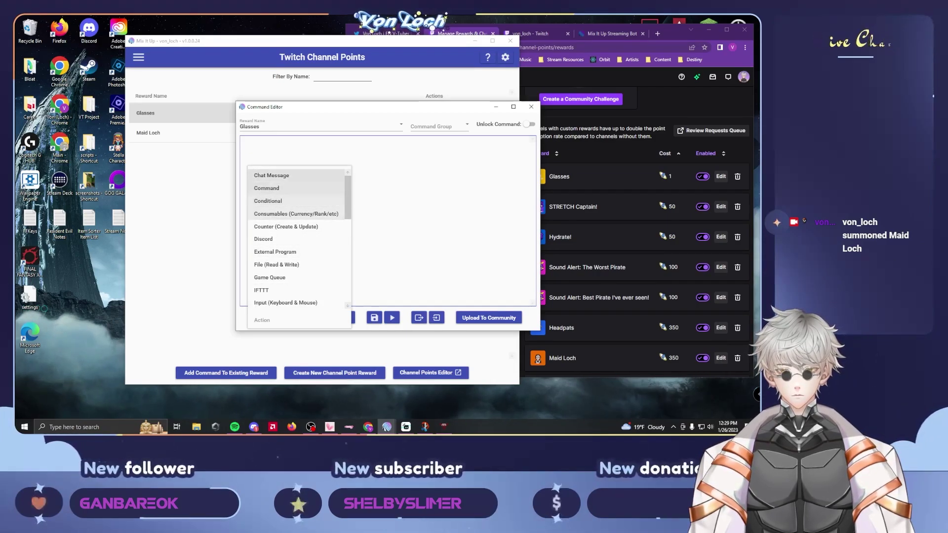
left_click(271, 175)
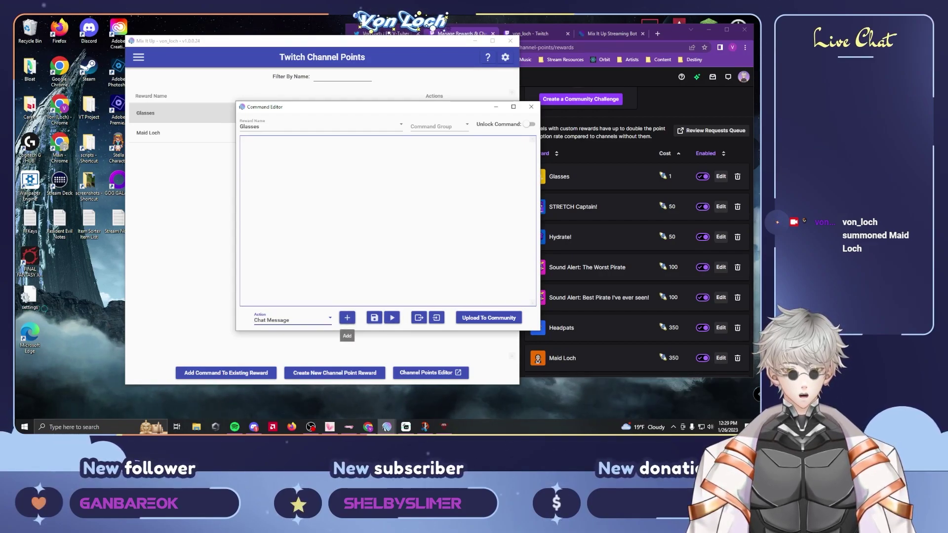
left_click(374, 317)
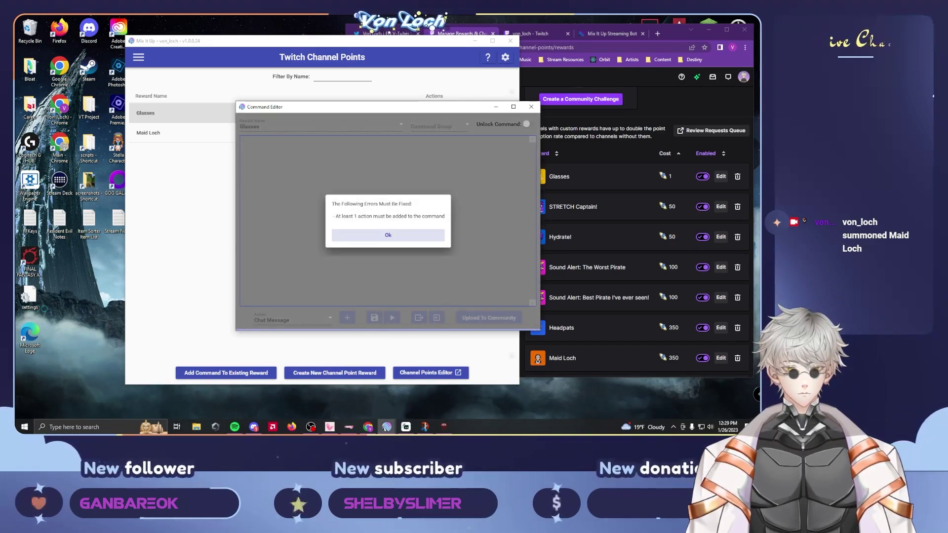
key("Return")
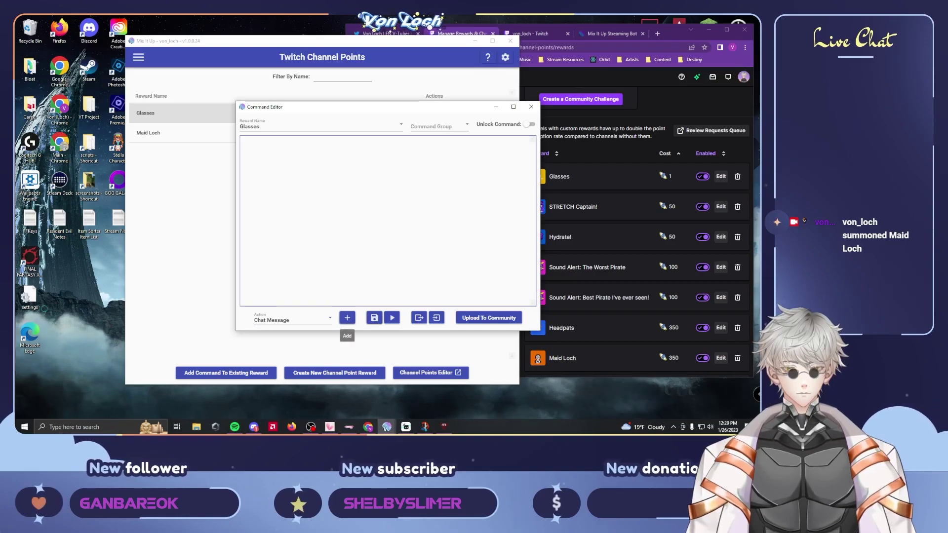
left_click(347, 317)
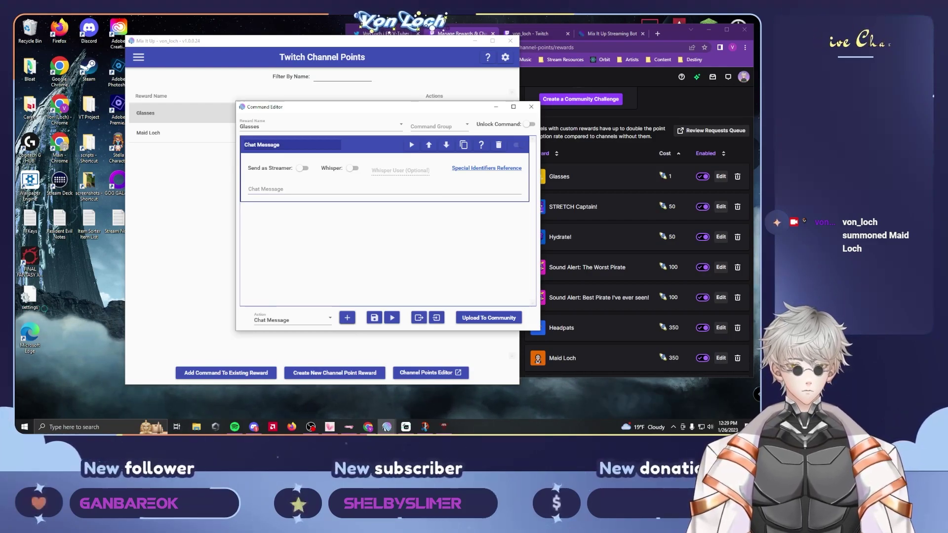
Step: Set the chat message text to "$username removed glasses"
left_click(345, 189)
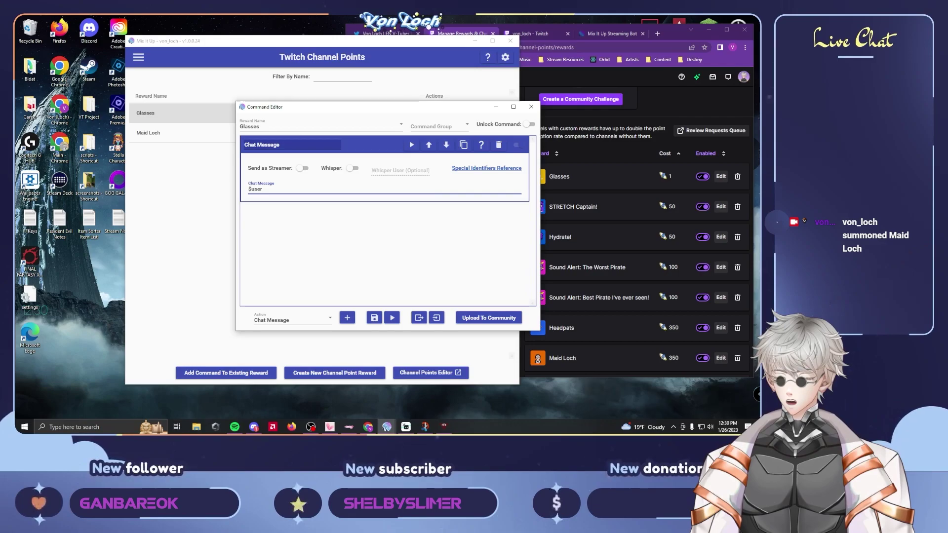
type("nam")
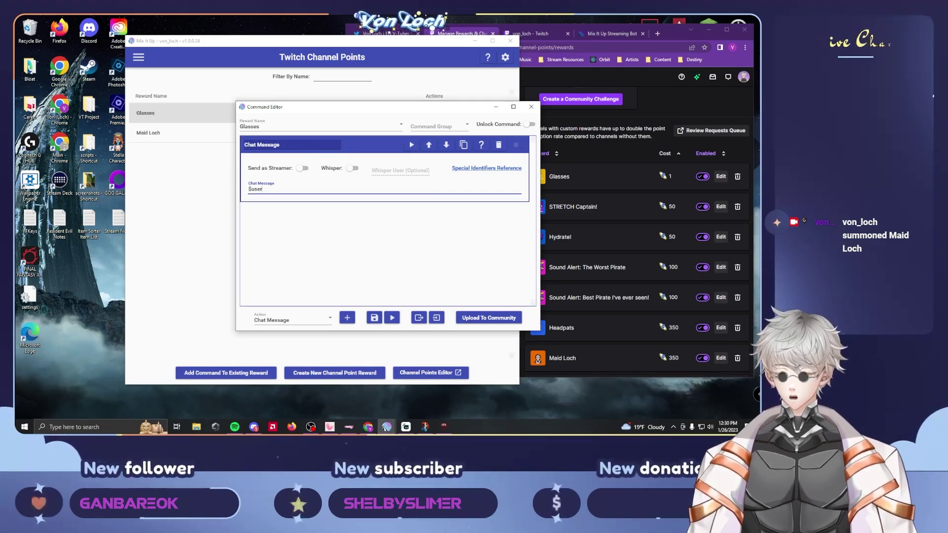
type("e")
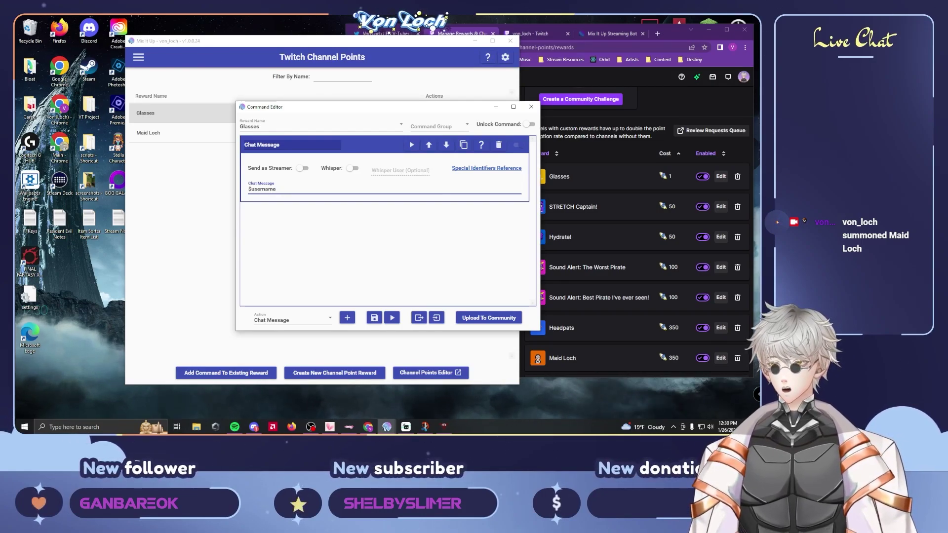
type("re")
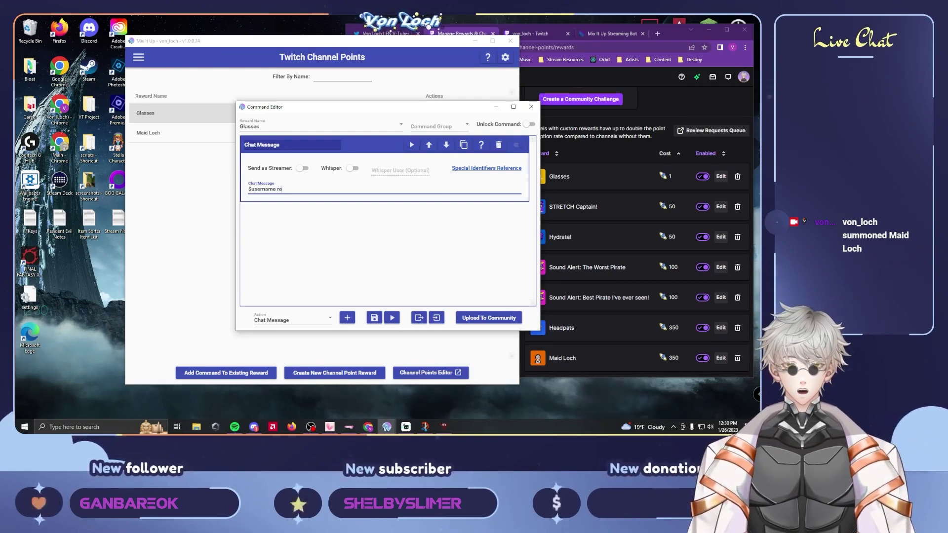
type("moved gla")
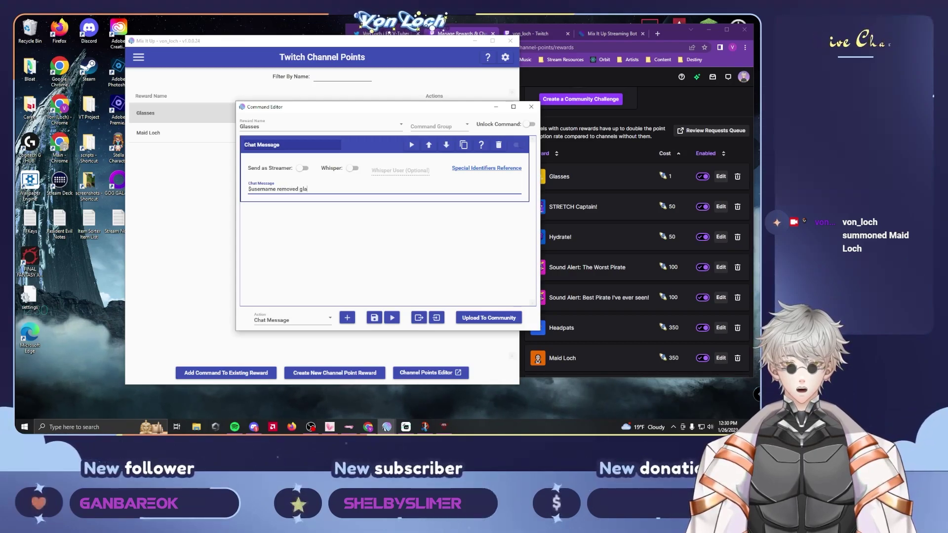
type("sses")
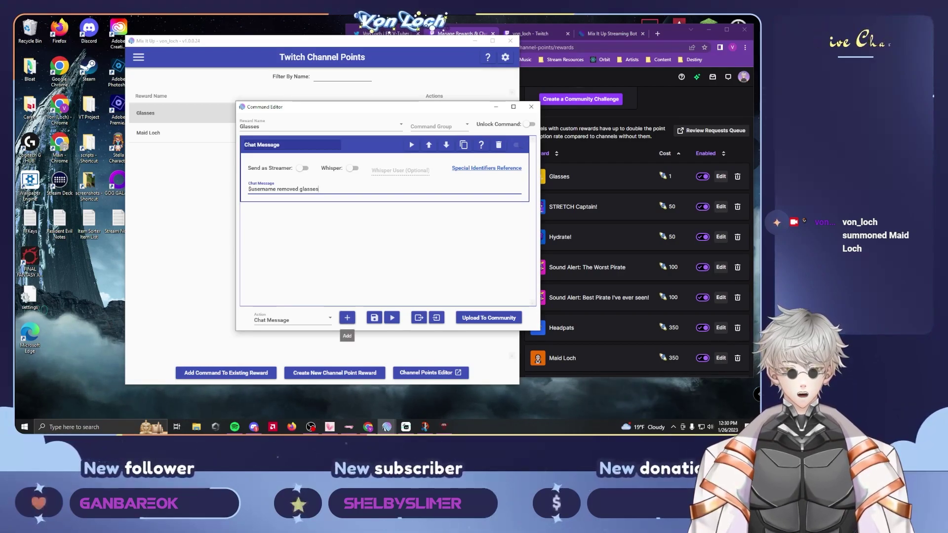
Step: Delete the surplus second Chat Message action and add an Input (Keyboard & Mouse) action to the Glasses command
left_click(347, 318)
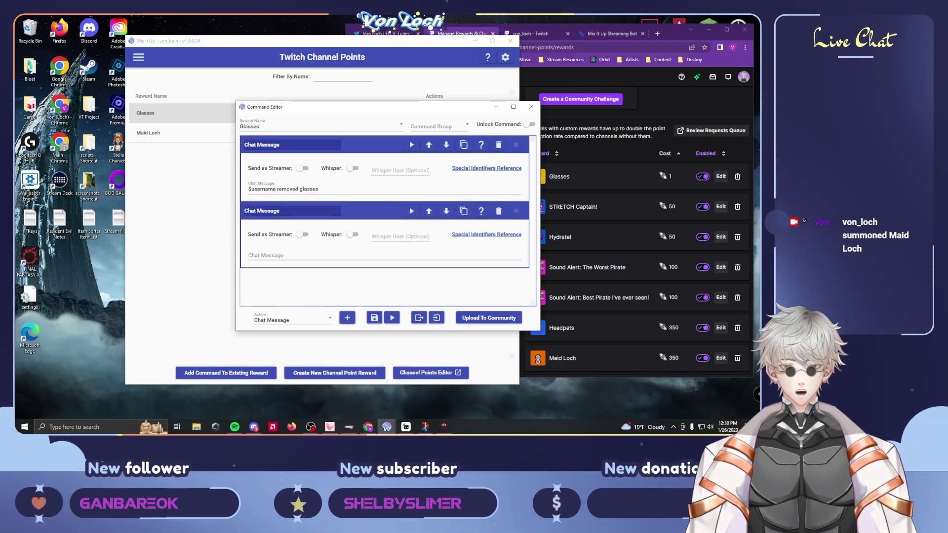
left_click(498, 211)
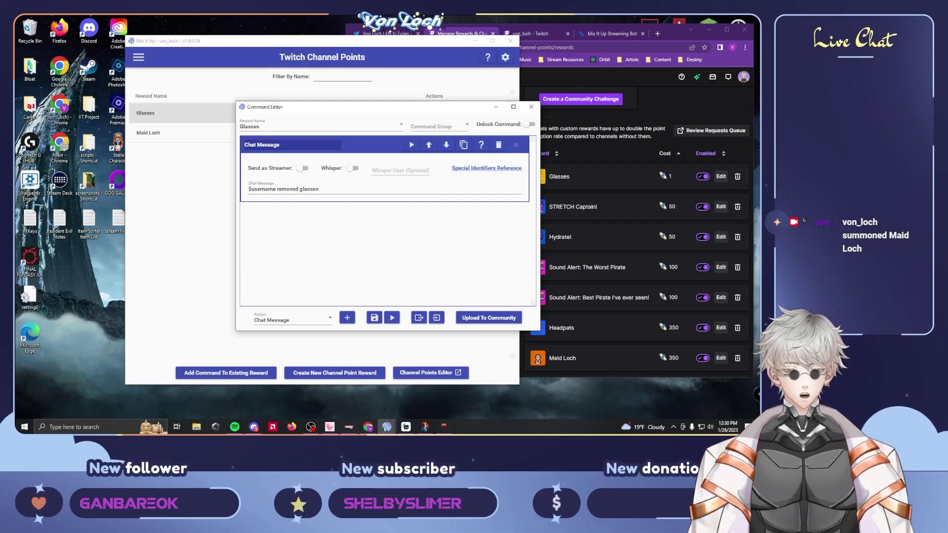
left_click(292, 320)
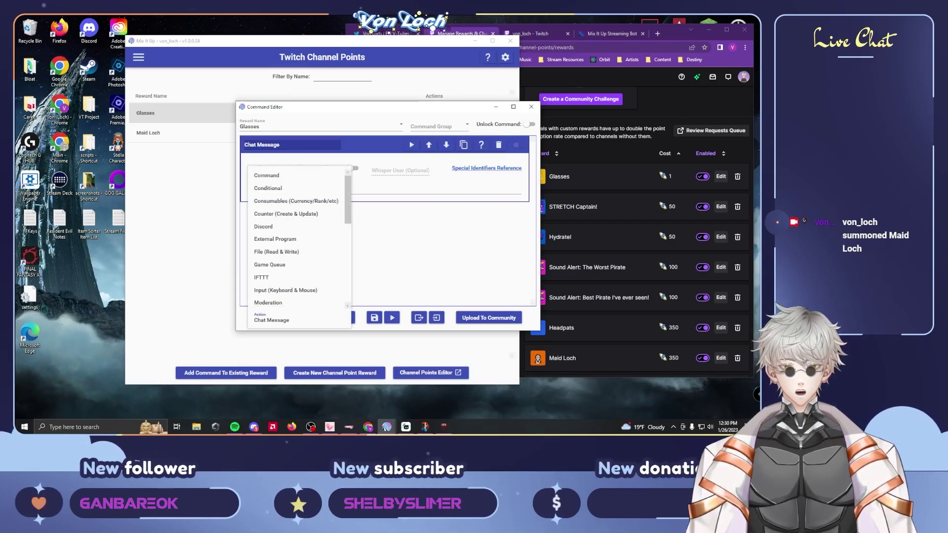
scroll(296, 226, "down", 3)
scroll(296, 226, "up", 3)
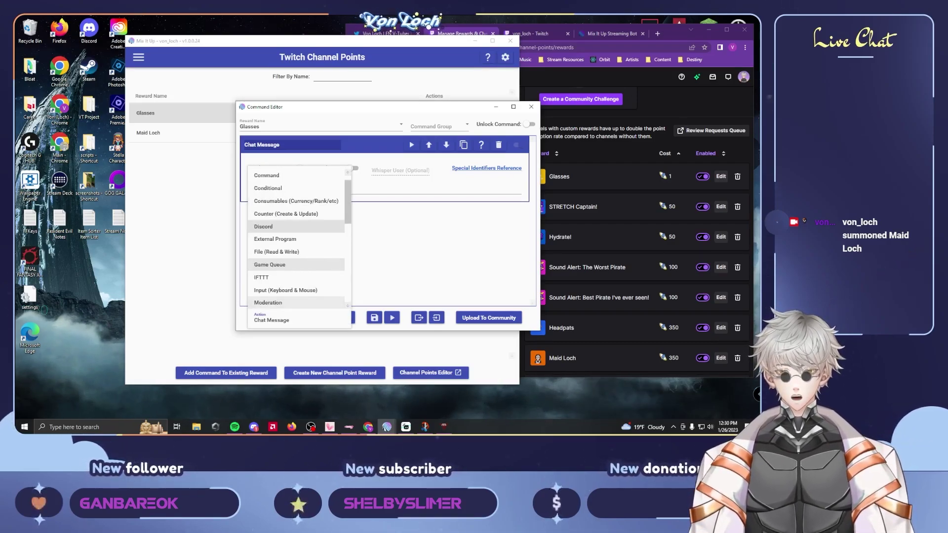
scroll(298, 237, "down", 1)
scroll(298, 237, "up", 1)
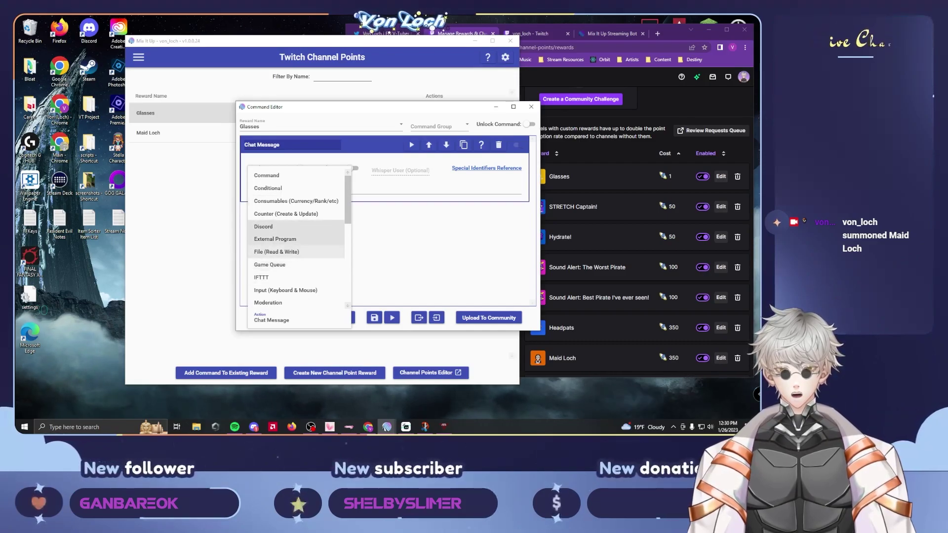
left_click(285, 291)
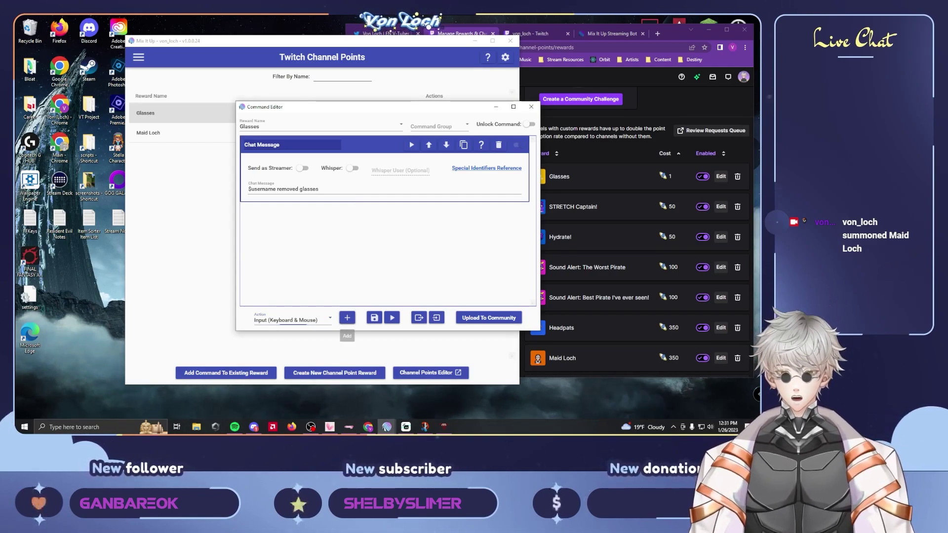
left_click(347, 318)
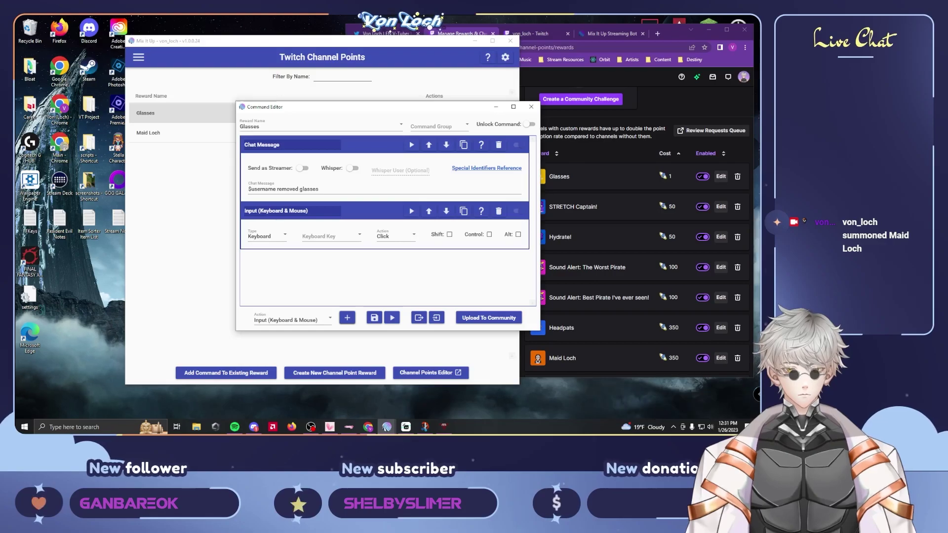
Step: Configure the keyboard input action to send key 9 with the Shift and Control modifiers enabled
left_click(330, 236)
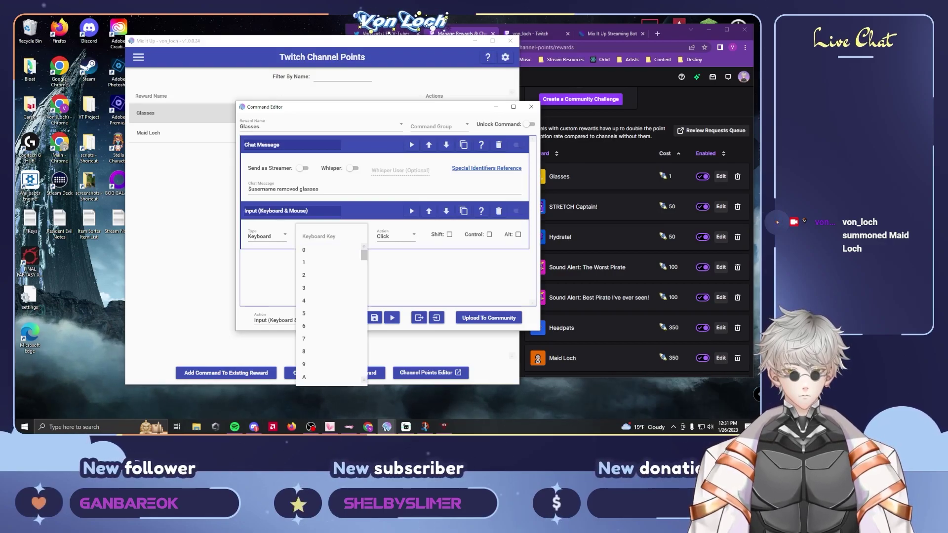
left_click(326, 364)
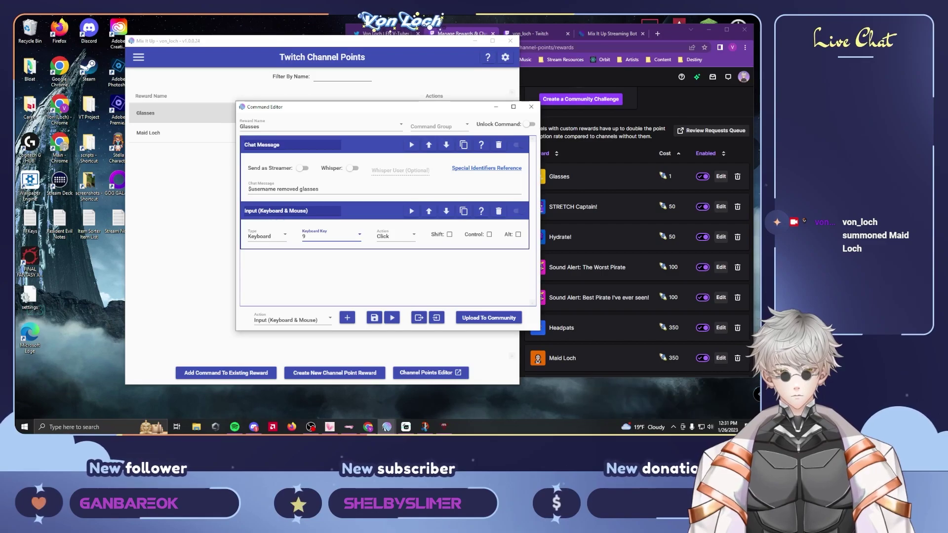
left_click(489, 234)
left_click(449, 234)
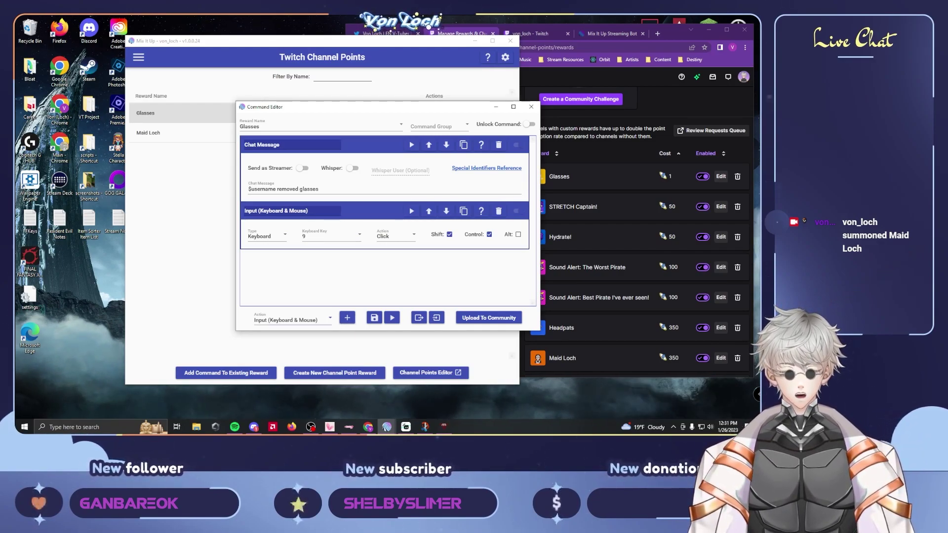
Step: Add a Wait action after the keyboard input in the Glasses command and set its amount to 900 seconds
left_click(328, 319)
scroll(296, 247, "down", 2)
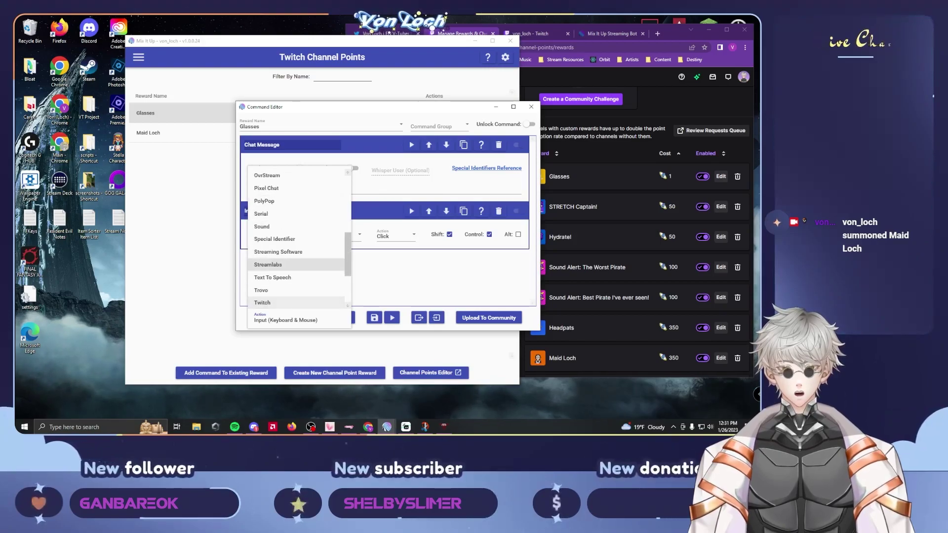
scroll(296, 237, "down", 3)
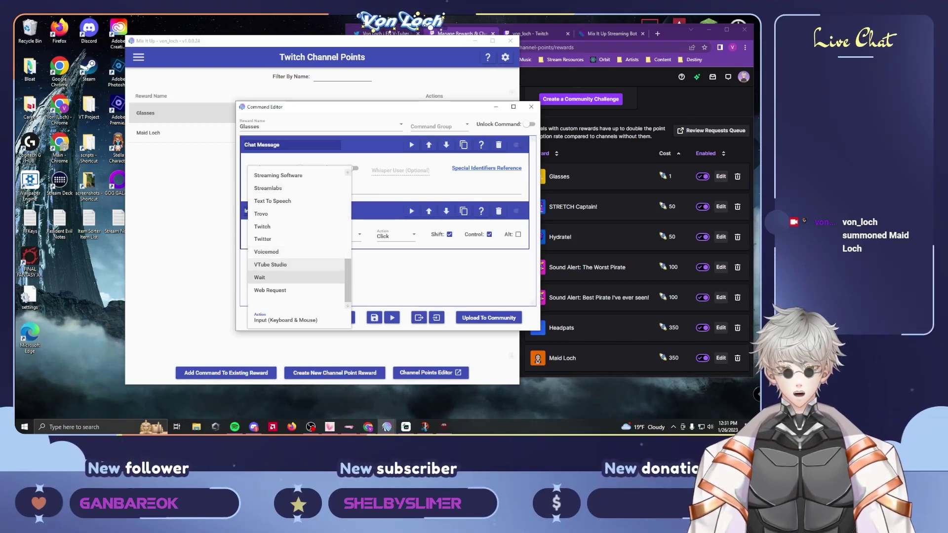
left_click(267, 277)
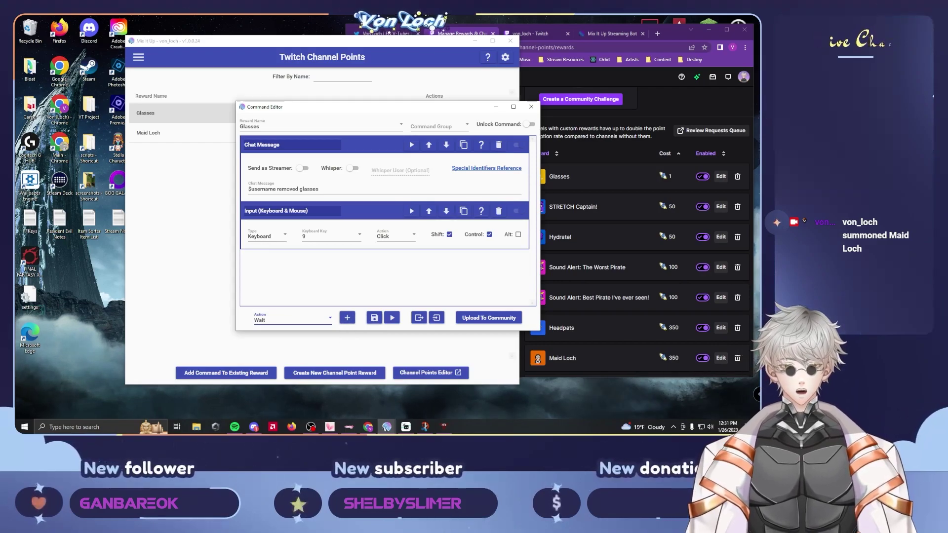
left_click(347, 317)
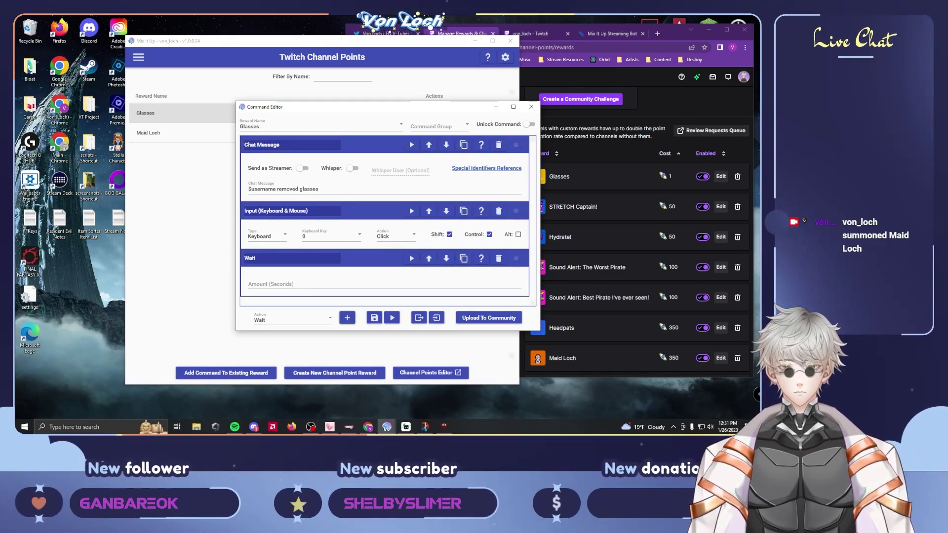
left_click(384, 284)
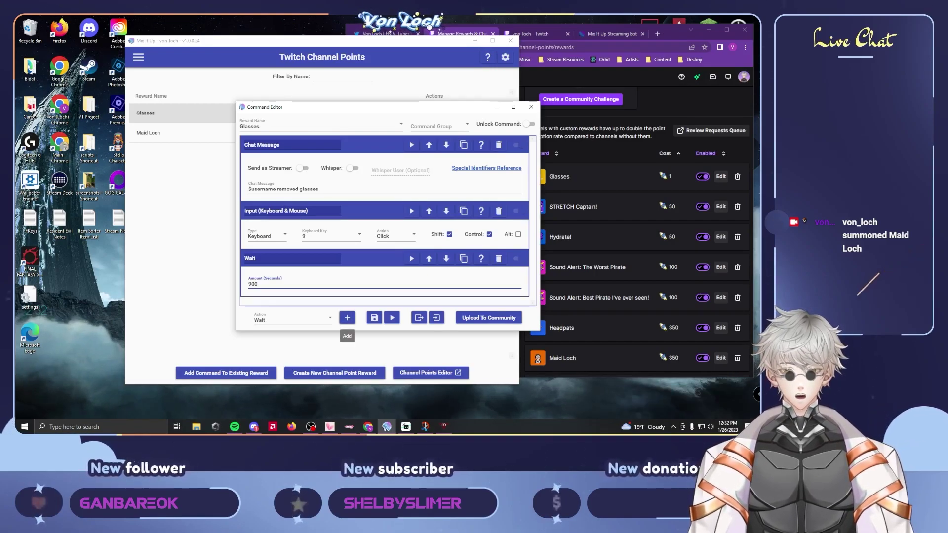
Step: Add a second Input (Keyboard & Mouse) action after the Wait action
left_click(296, 320)
scroll(296, 277, "up", 5)
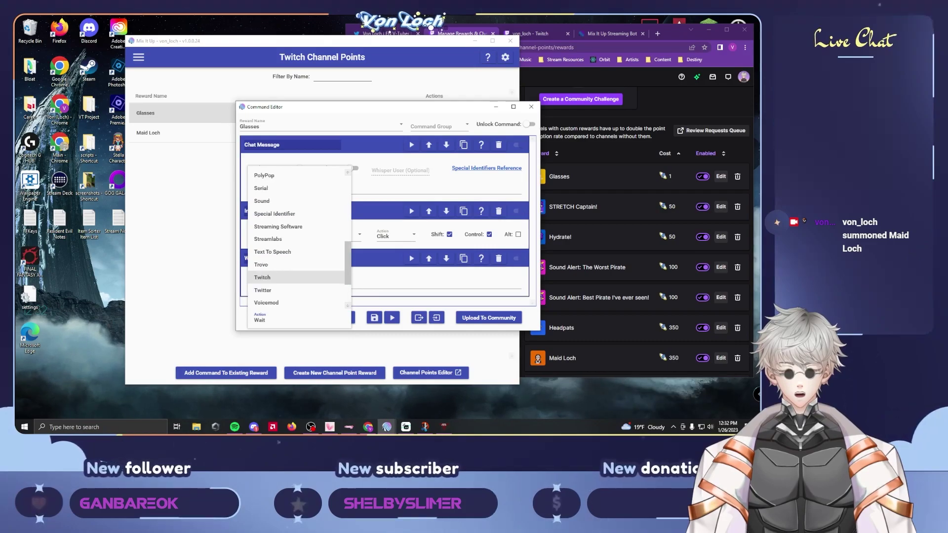
scroll(296, 278, "down", 8)
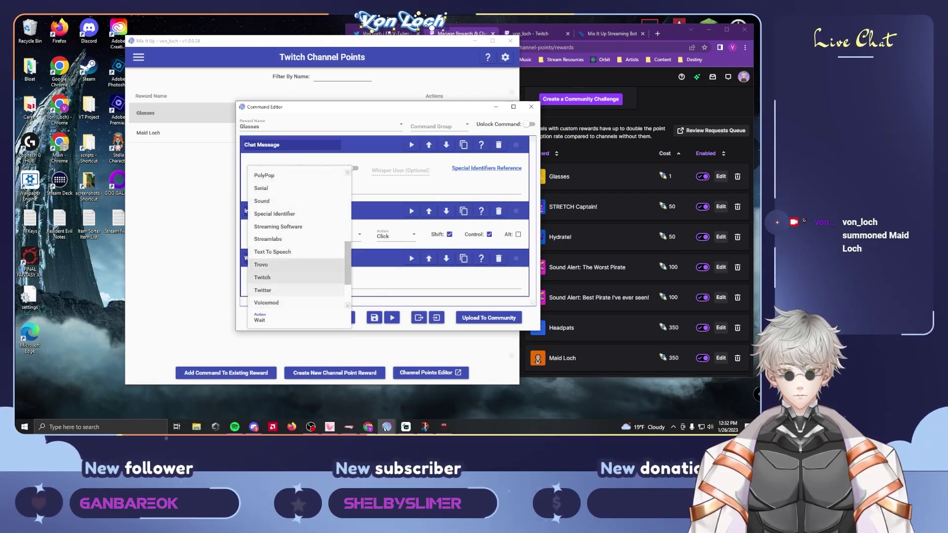
scroll(296, 267, "up", 5)
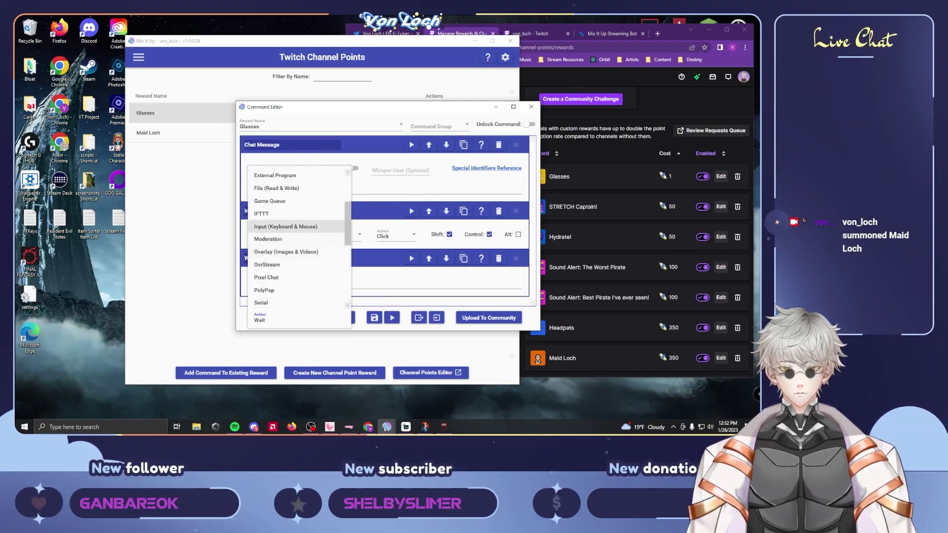
left_click(285, 227)
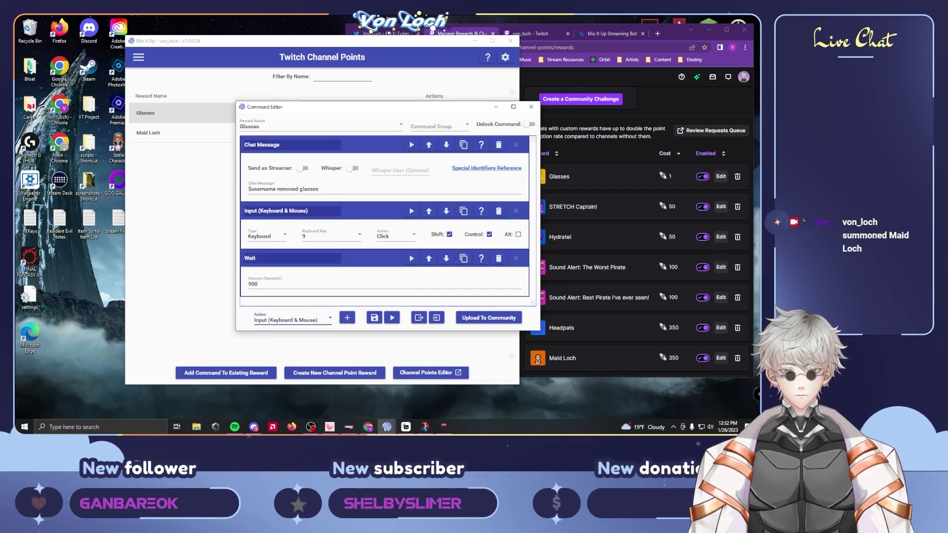
left_click(347, 318)
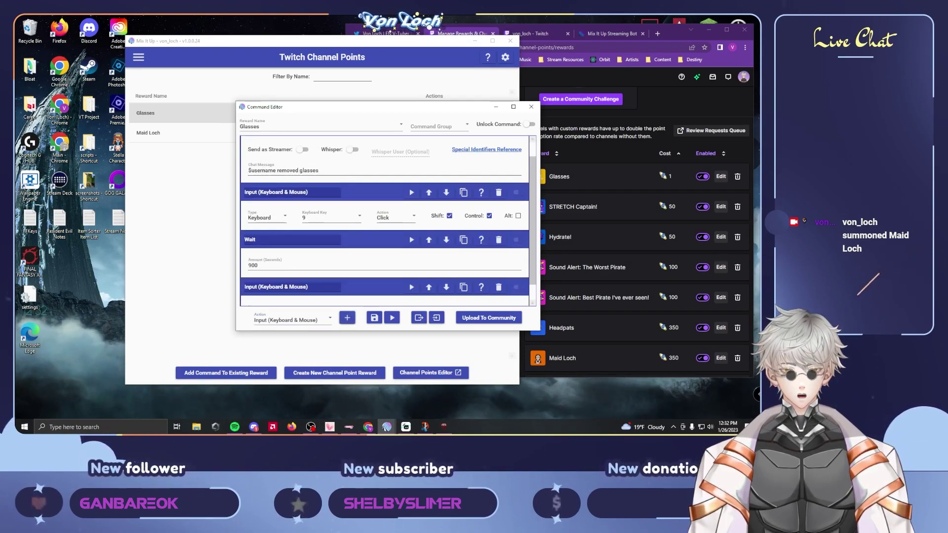
Step: Configure the second keyboard input action to send key 9 with the Shift and Control modifiers enabled
scroll(410, 167, "down", 1)
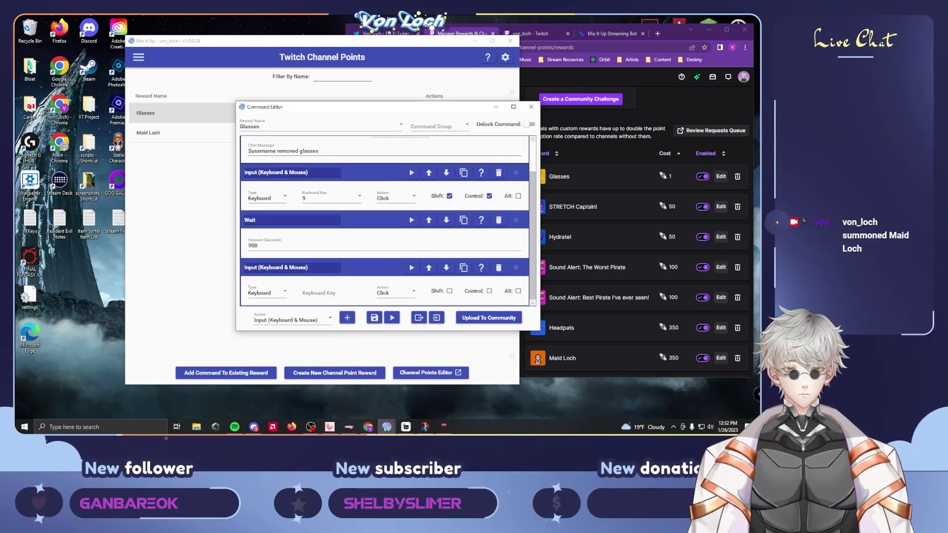
left_click(330, 293)
key("9")
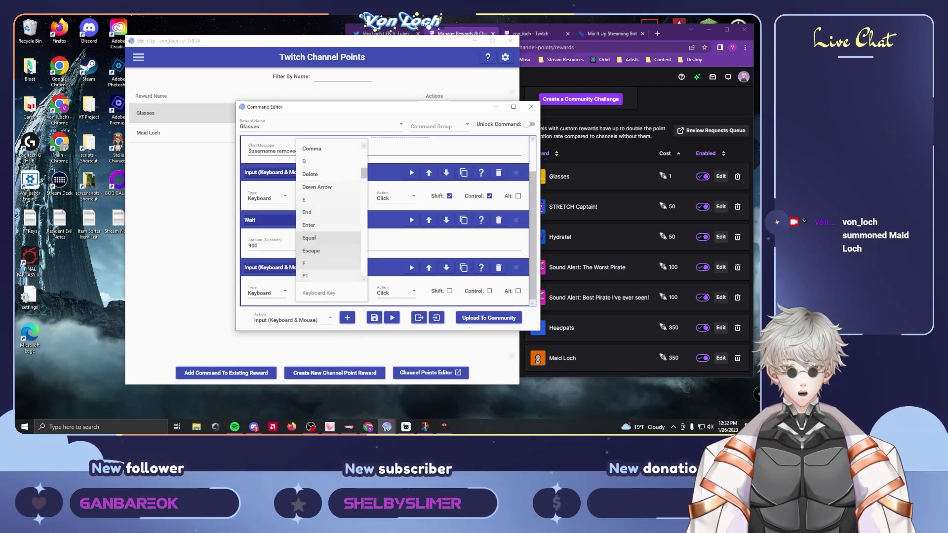
key("Return")
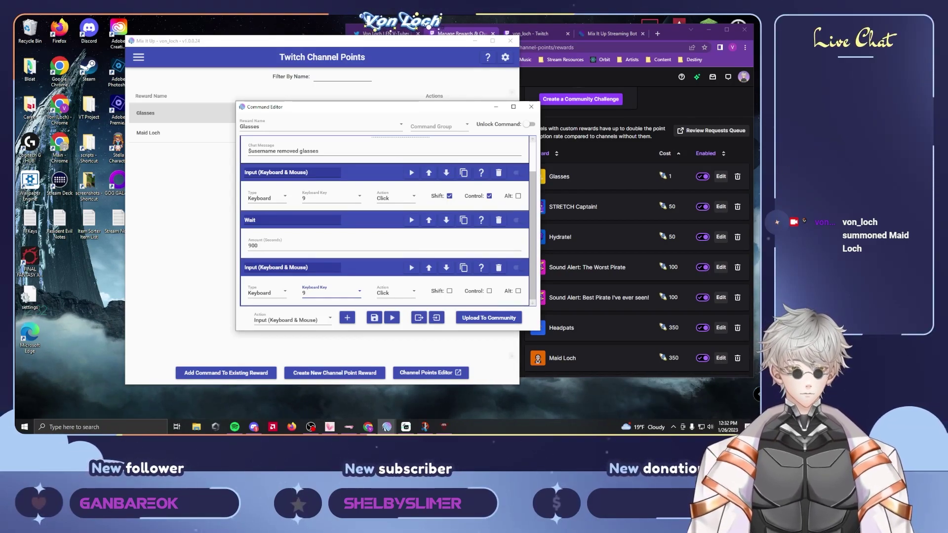
left_click(489, 290)
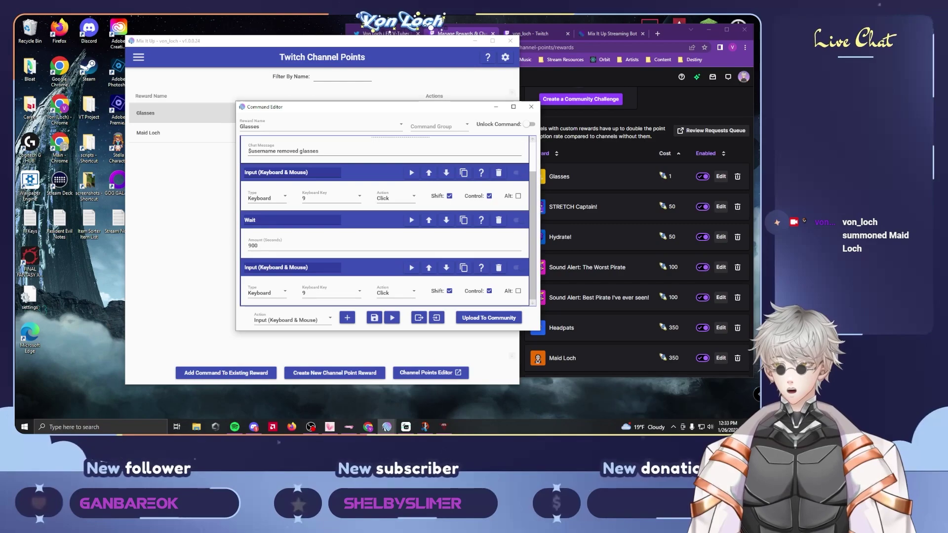
Step: Save the Glasses command and run a test of it from the channel points list
left_click(374, 317)
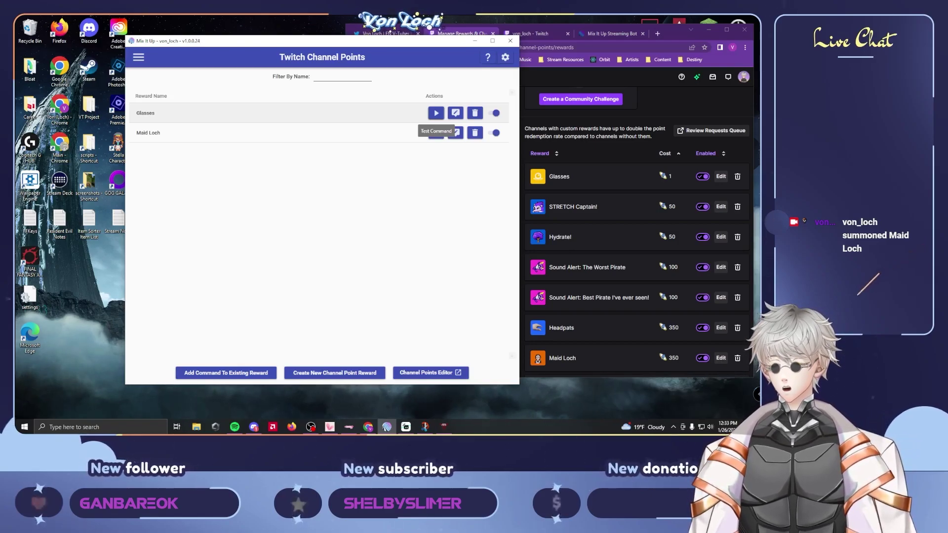
left_click(435, 113)
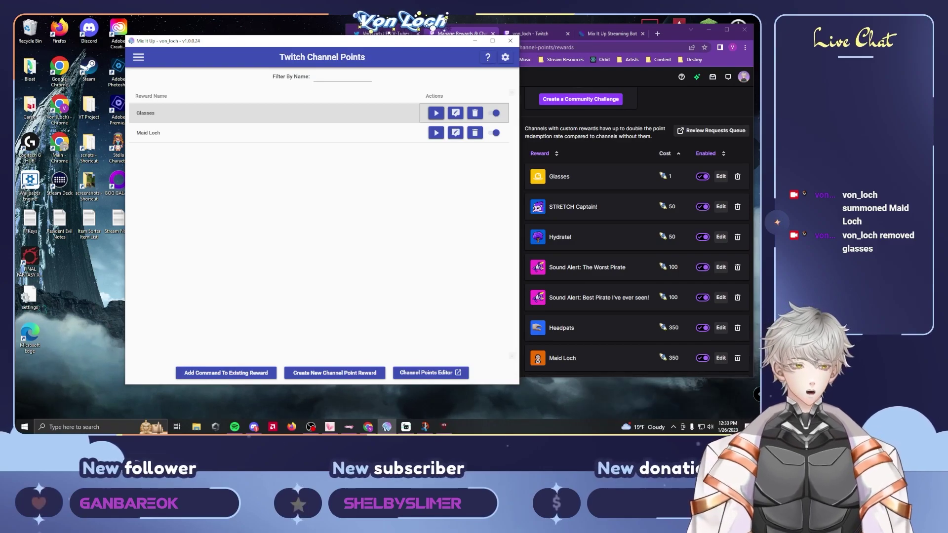
Step: Switch to the Twitch dashboard in Chrome and set the Glasses custom reward's cost to 350
key("alt+Tab")
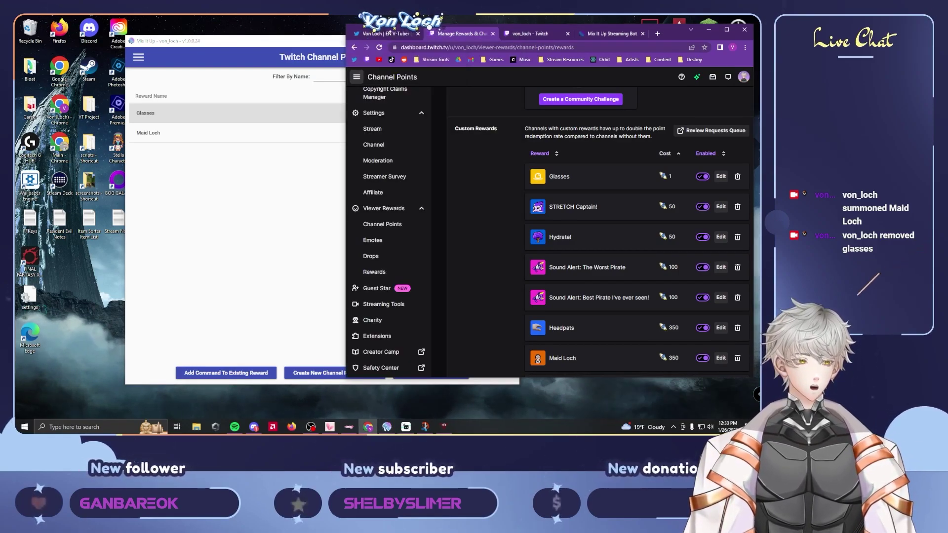
left_click_drag(671, 37, 537, 40)
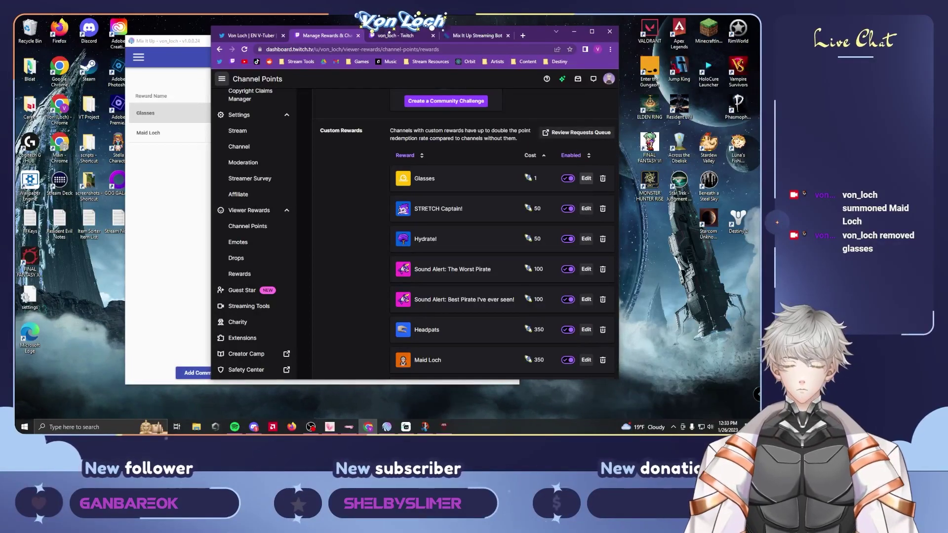
left_click(586, 178)
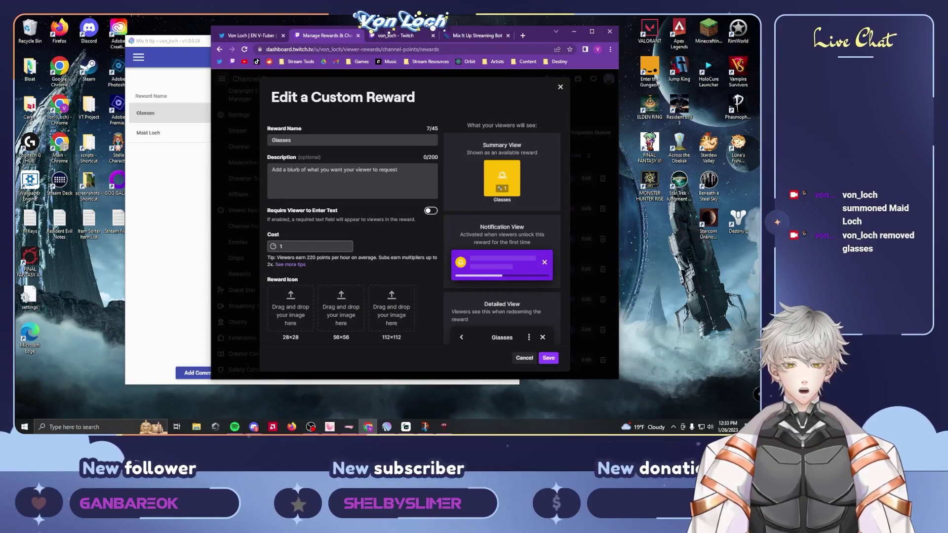
double_click(280, 246)
type("350")
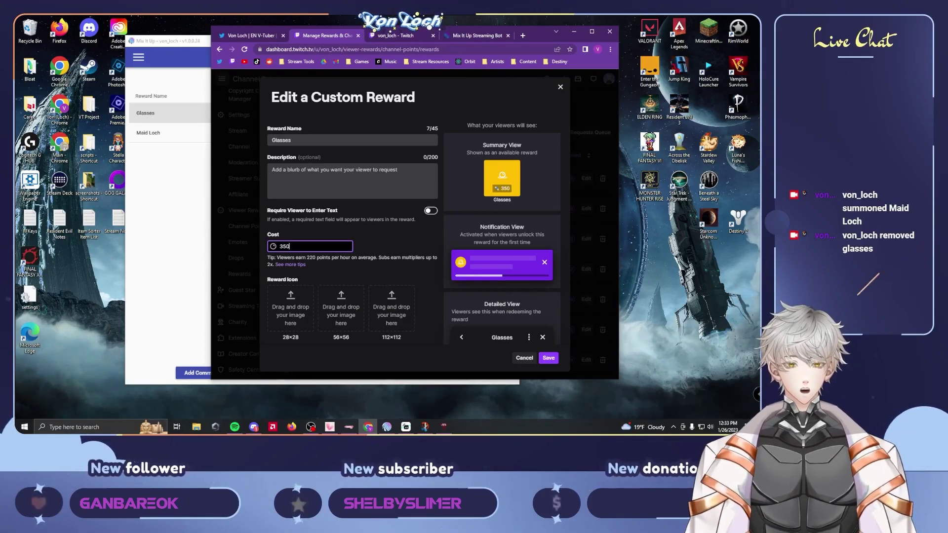
Step: Enable Cooldown & Limits for the Glasses reward with a redemption cooldown of 15 minutes and save the reward
scroll(352, 222, "down", 3)
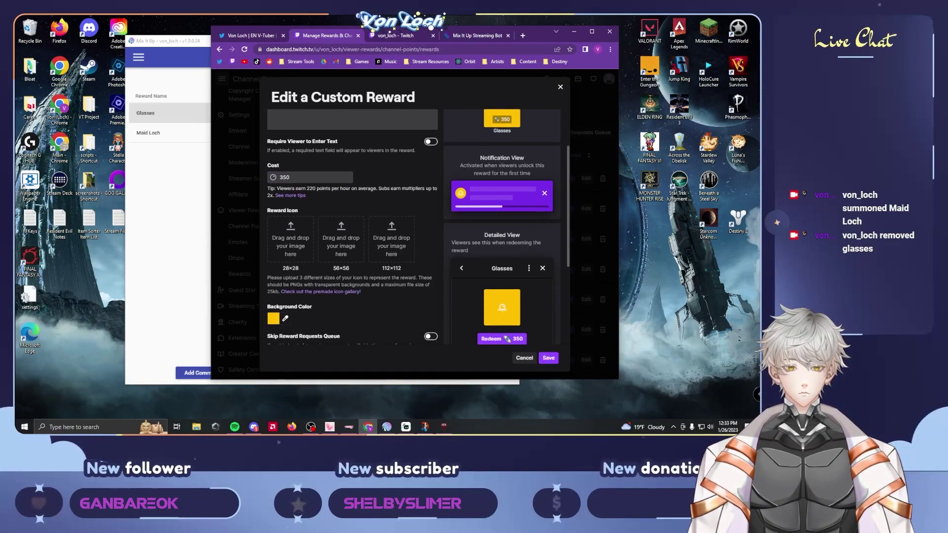
scroll(414, 222, "down", 3)
scroll(415, 222, "up", 3)
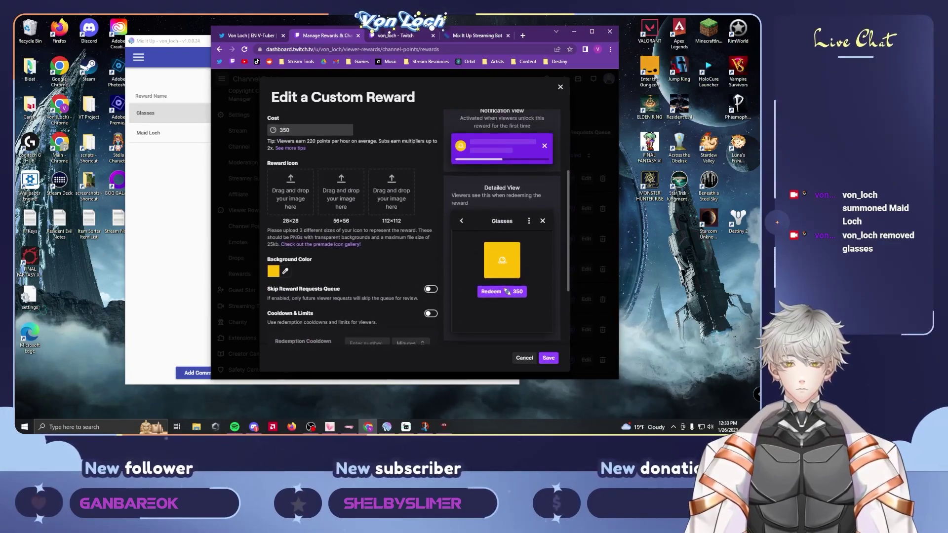
scroll(415, 222, "down", 3)
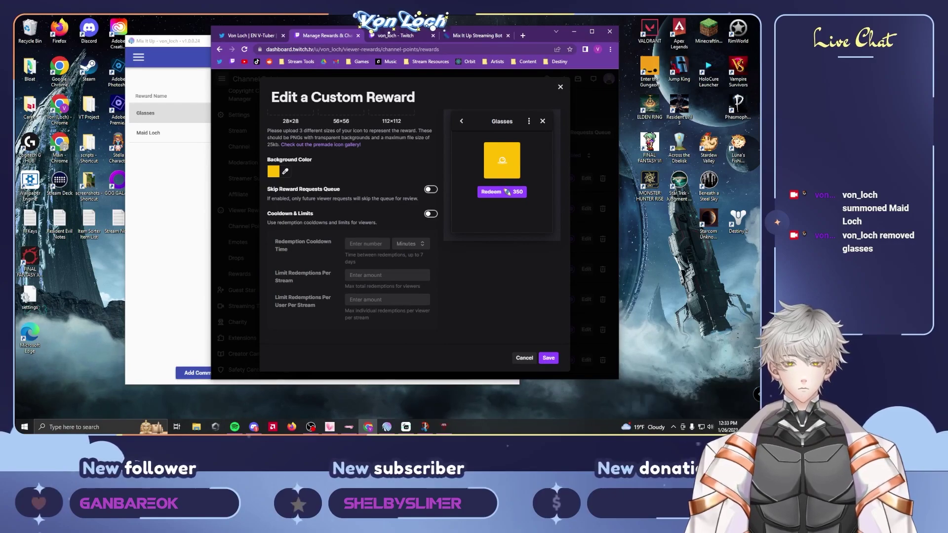
left_click_drag(267, 214, 313, 214)
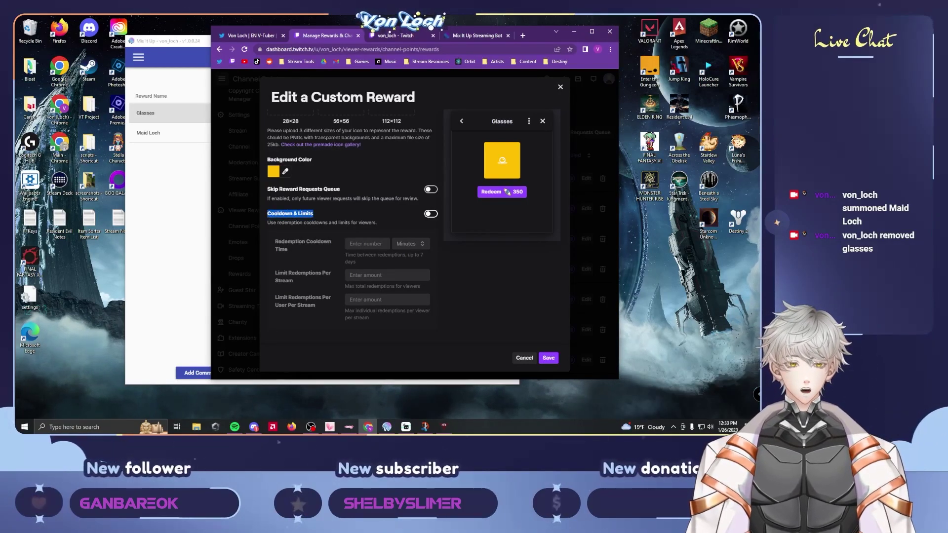
left_click(431, 214)
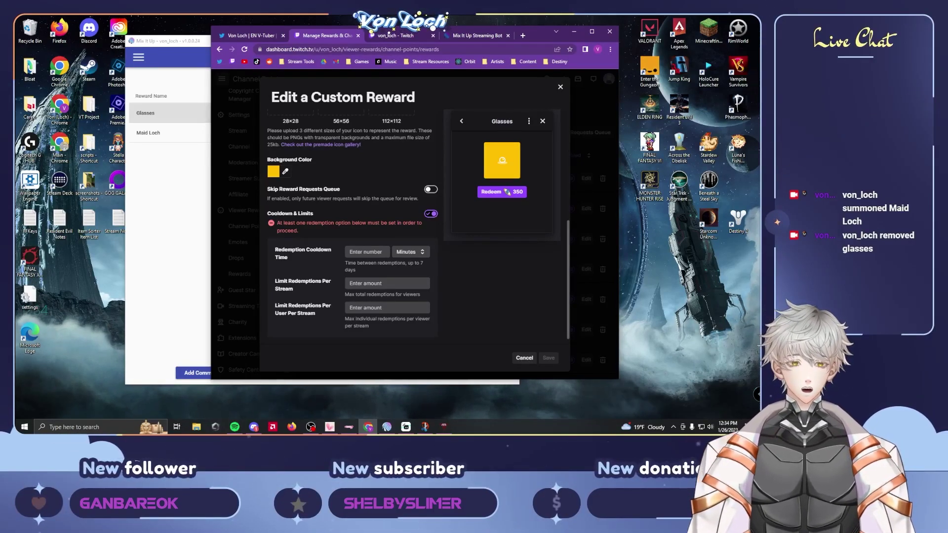
left_click(366, 251)
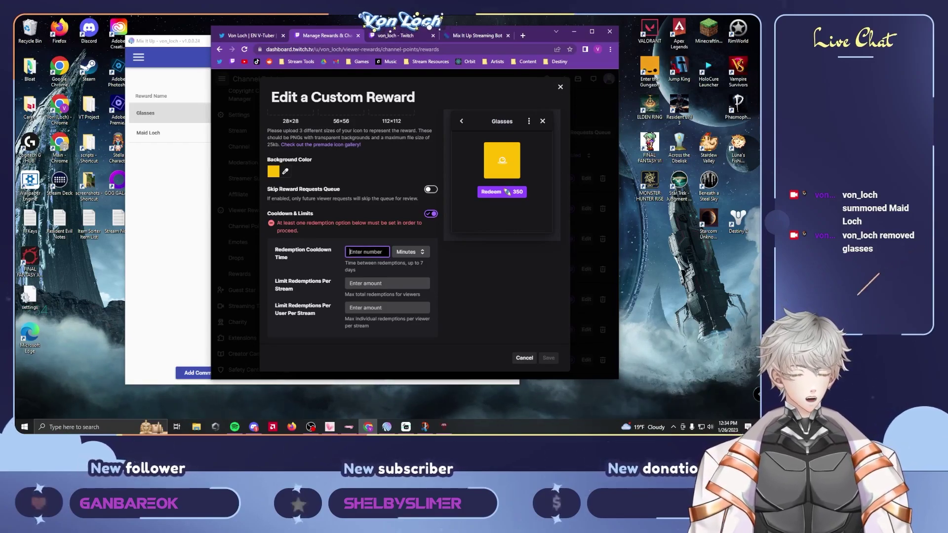
type("15")
key("Tab")
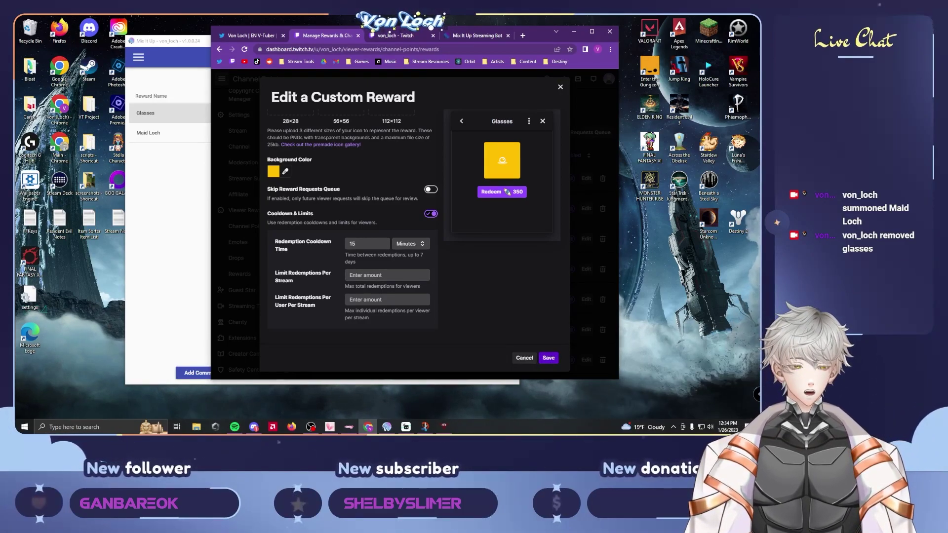
left_click(548, 358)
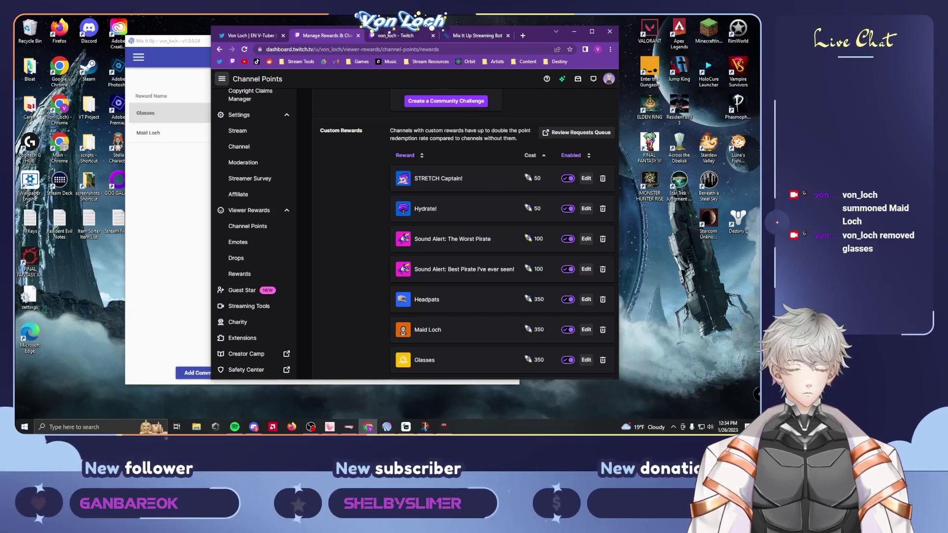